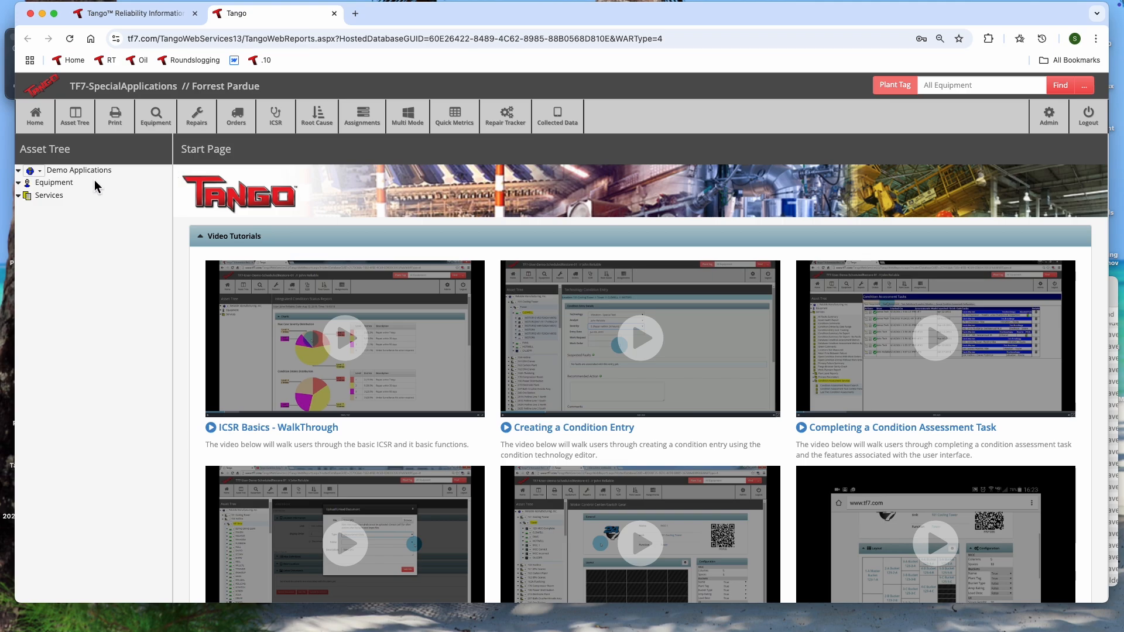
- Open the Location Editor Tool from the Services in the Asset Tree, and collapse the Services branch
left_click(19, 195)
left_click(38, 260)
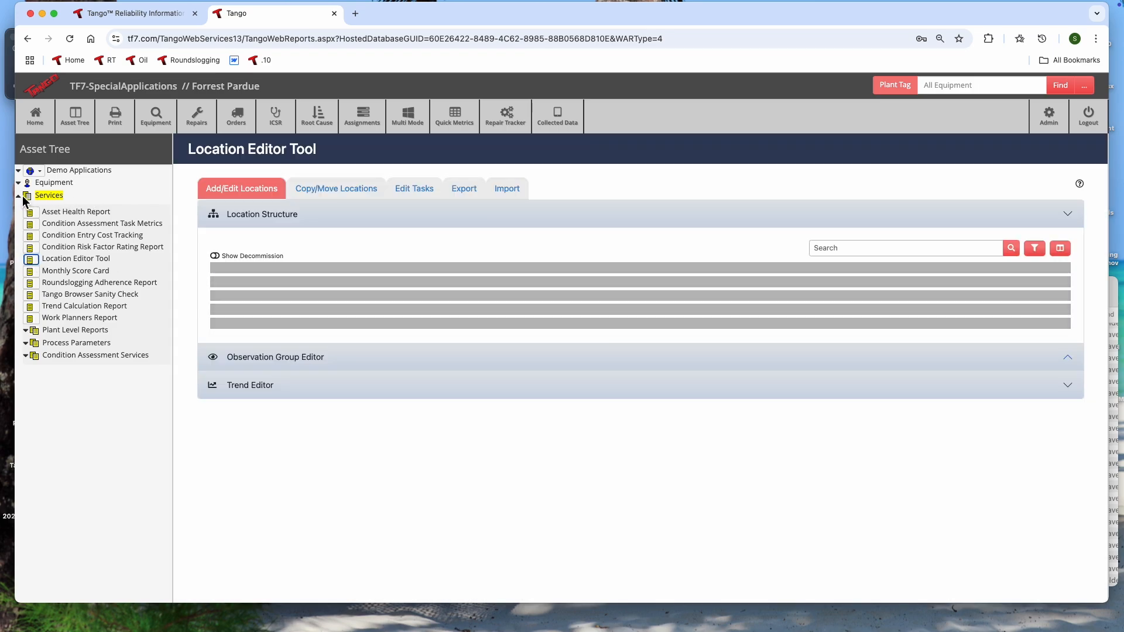
left_click(19, 196)
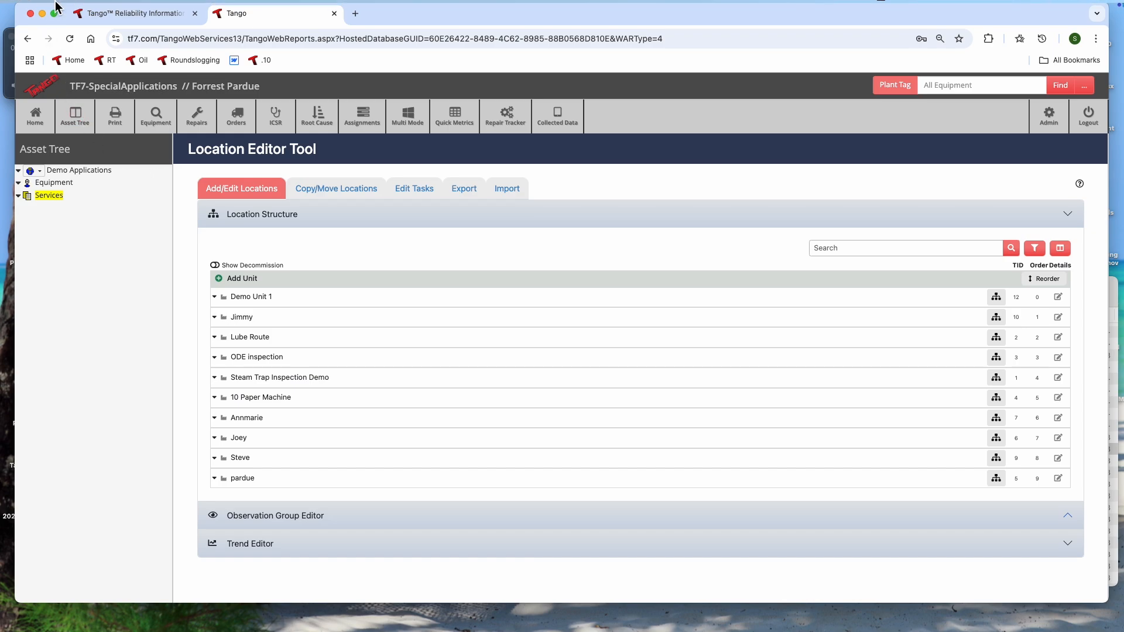
mouse_move(47, 8)
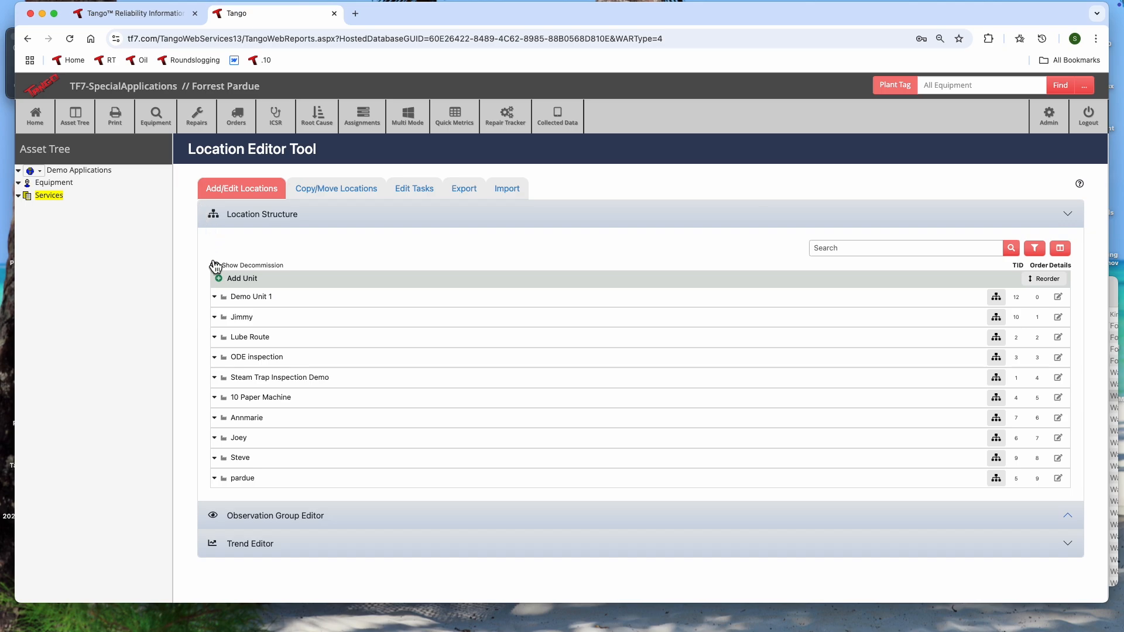
- Examine the Location Structure levels from Demo Unit 1 through Area 1 and Agitator 1.1 to component Agitator 1.1a, and collapse the unit
left_click(214, 296)
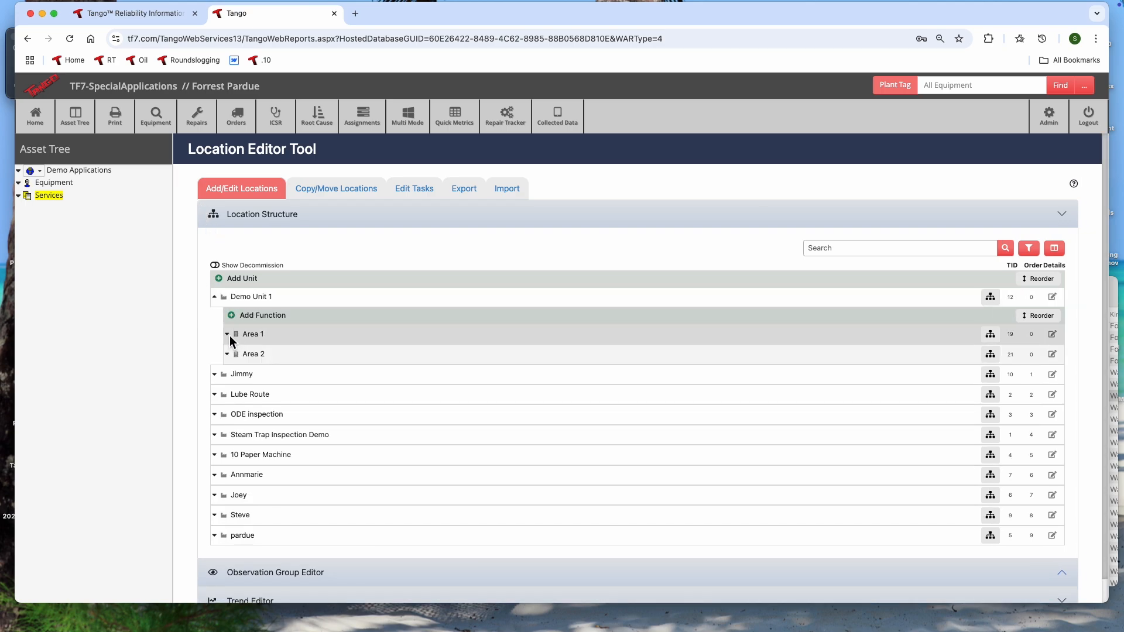
left_click(228, 335)
left_click(241, 370)
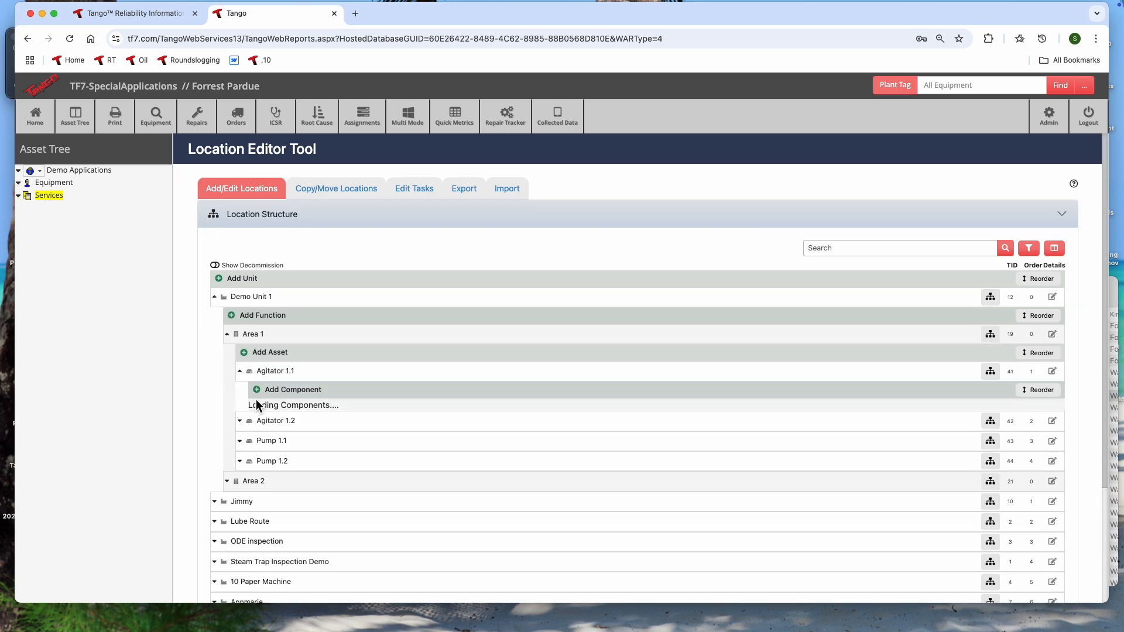
left_click(252, 410)
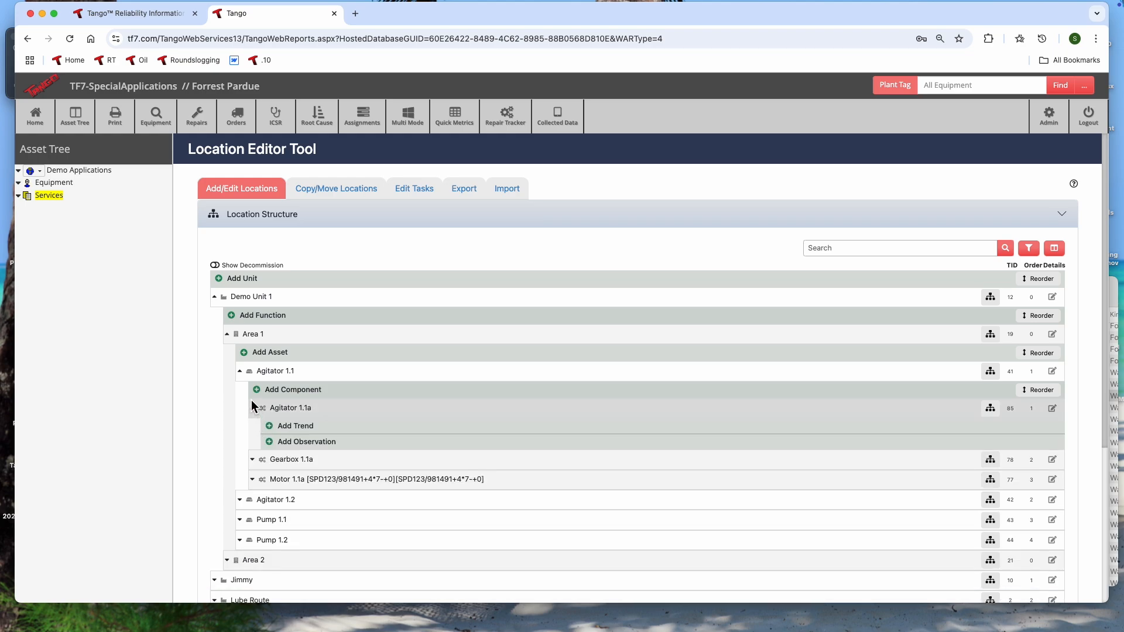
left_click(215, 297)
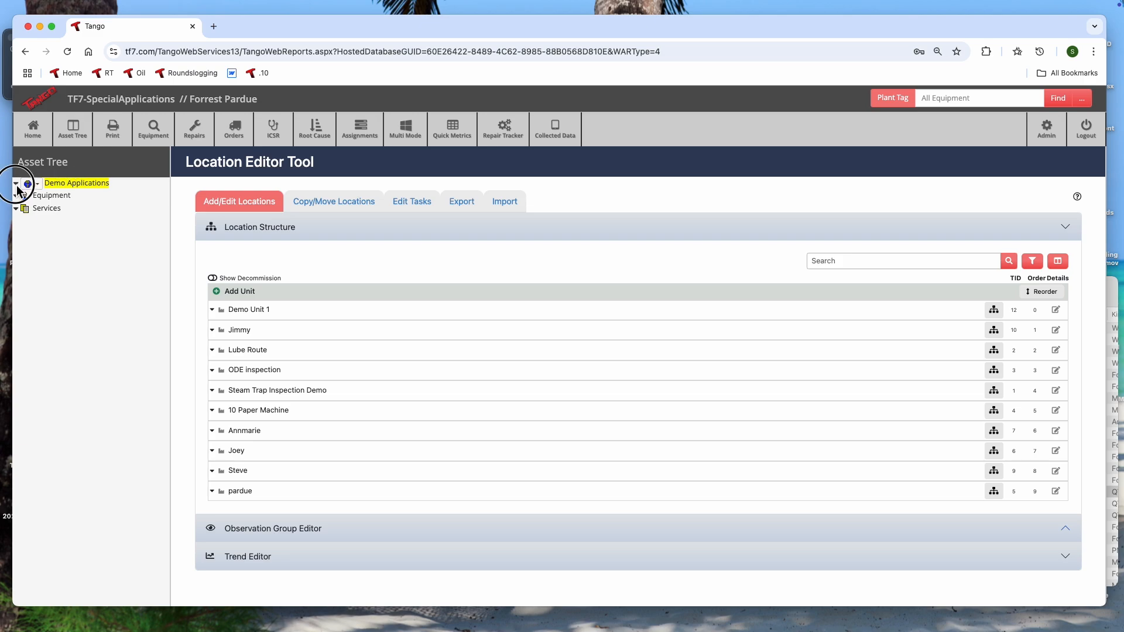
- Examine the Asset Tree hierarchy from Demo Applications through Demo Unit 1 and Function 1 to component Agitator 1.1a, and collapse it
left_click(16, 184)
left_click(23, 201)
left_click(30, 218)
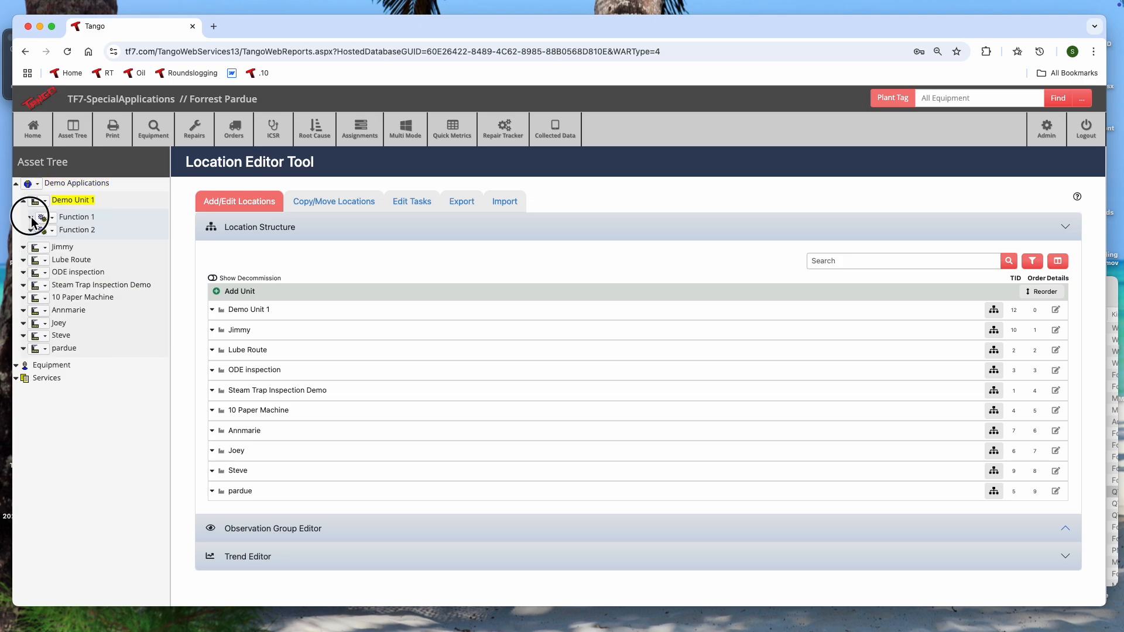
left_click(38, 235)
left_click(45, 251)
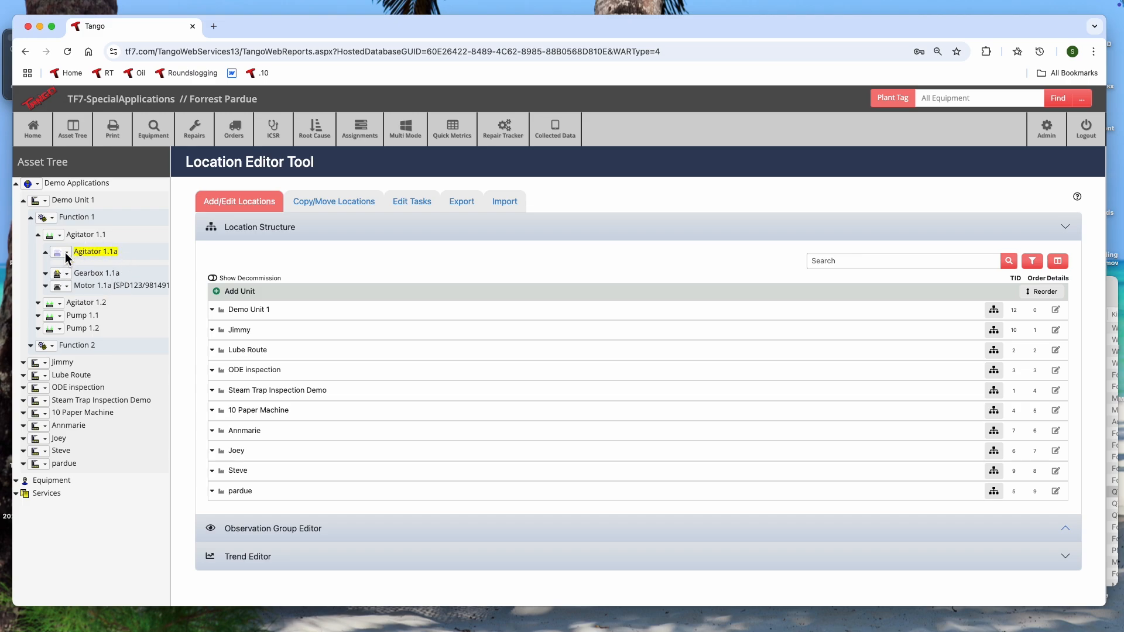
left_click(17, 184)
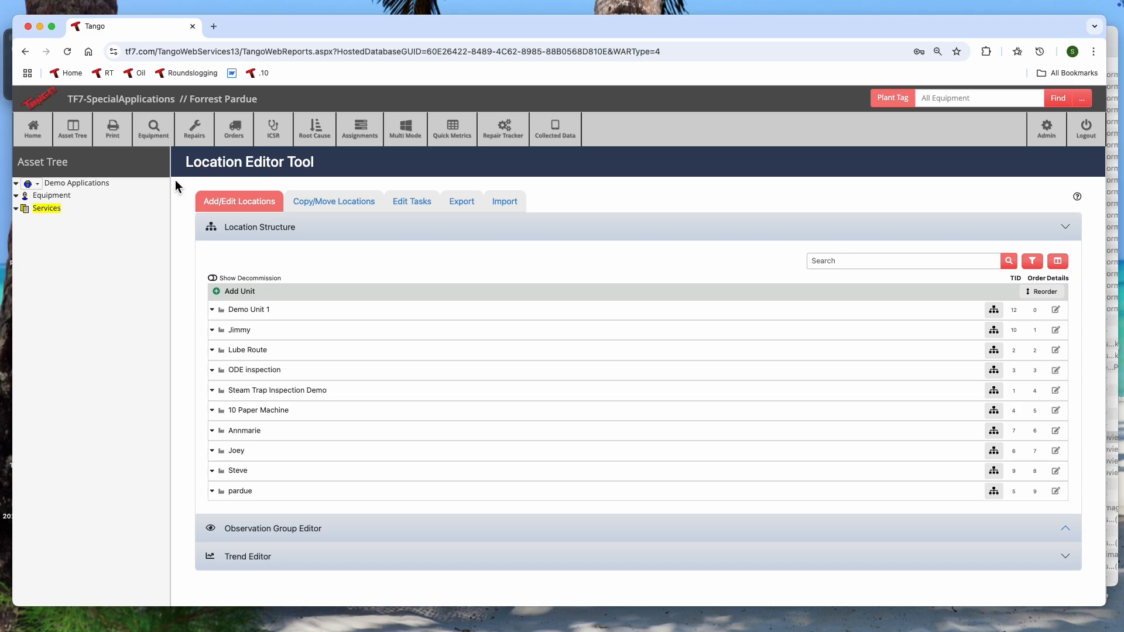
- Expand the Asset Tree again through Demo Unit 1 and Function 1 to view Agitator 1.1's components, and collapse it
left_click(16, 184)
left_click(22, 201)
left_click(30, 217)
left_click(38, 235)
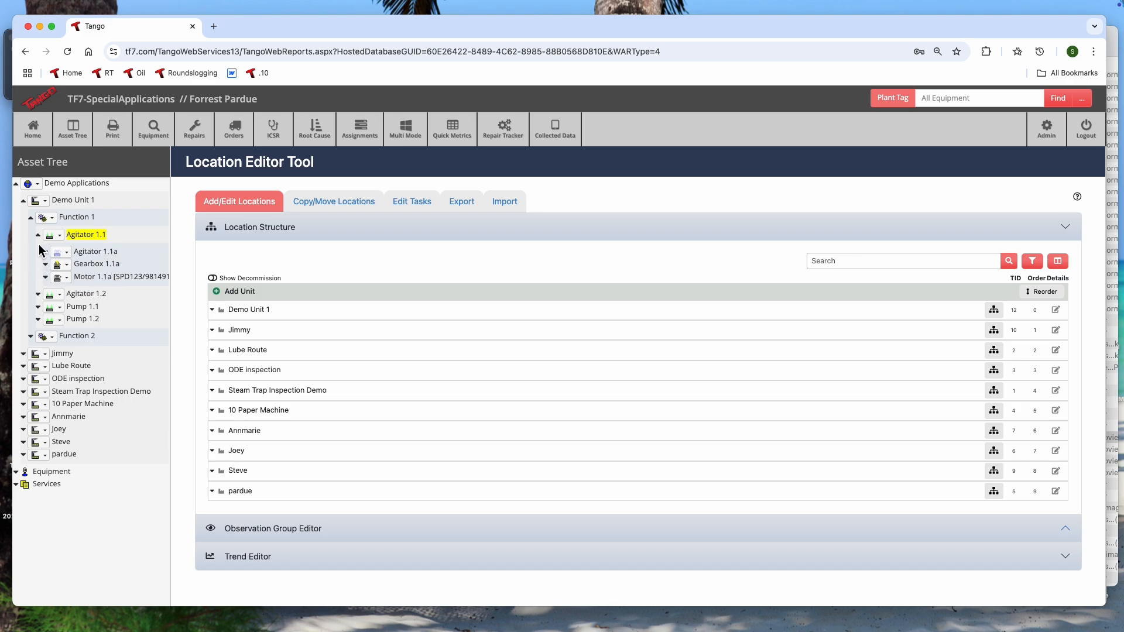
left_click(16, 184)
- Return to the start page and expand the Asset Tree through Demo Unit 1 and Function 1 to the components of Agitator 1.1
left_click(31, 125)
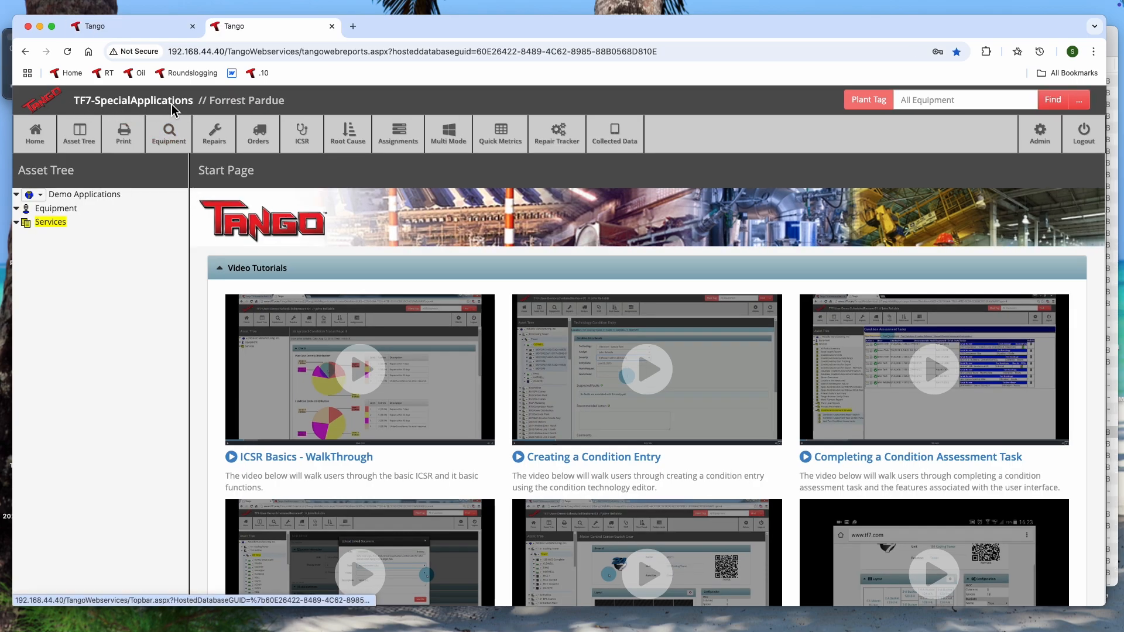
left_click(18, 197)
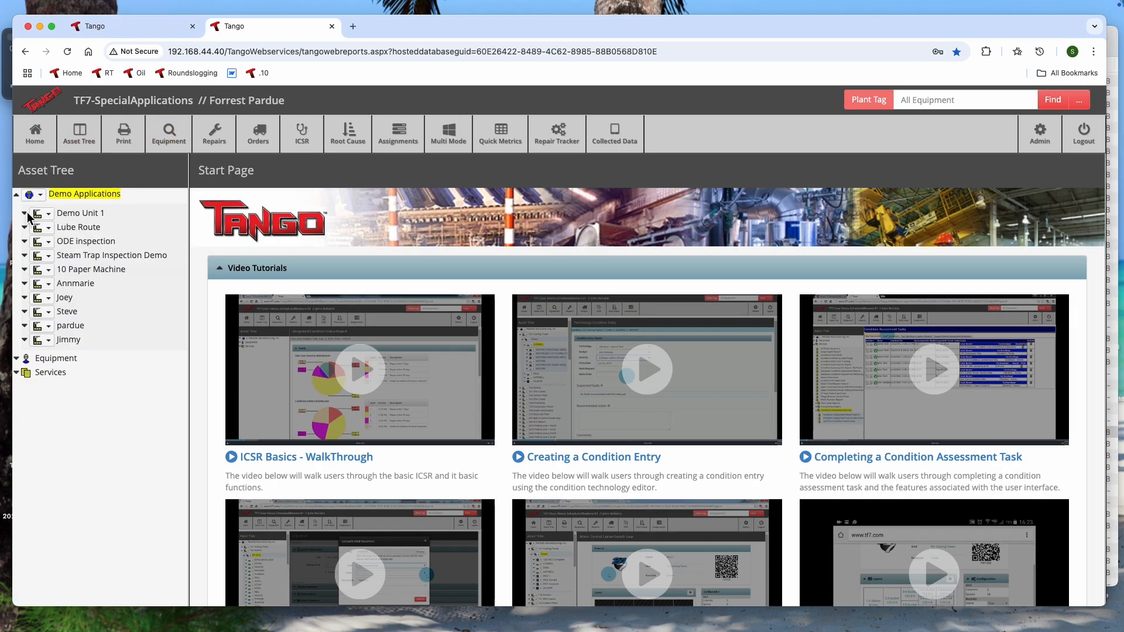
left_click(24, 213)
left_click(32, 232)
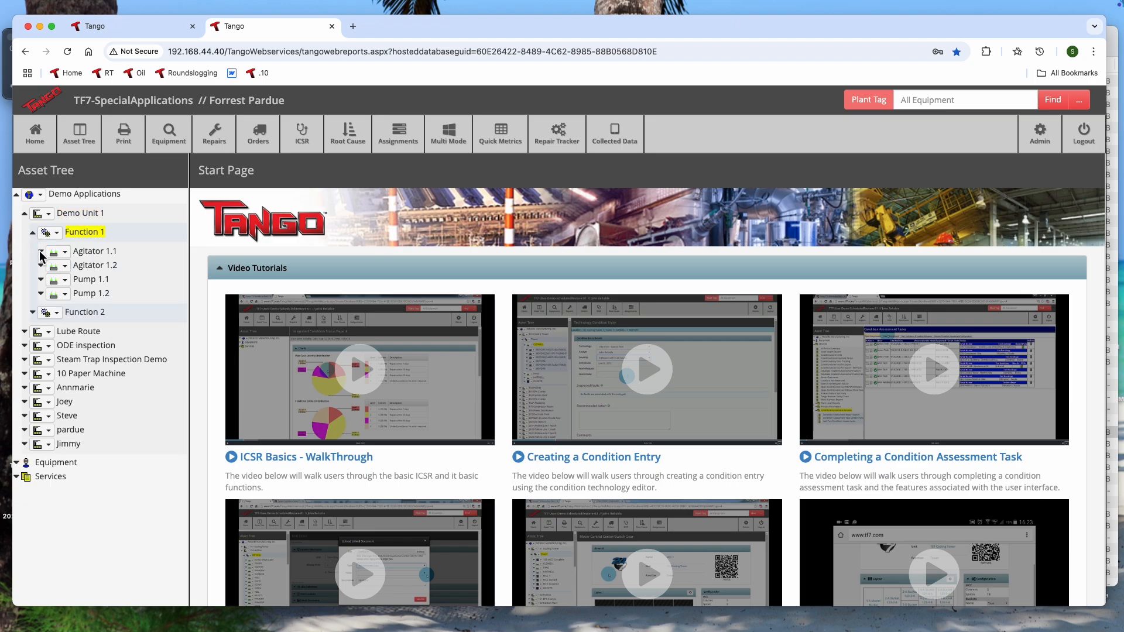
left_click(41, 251)
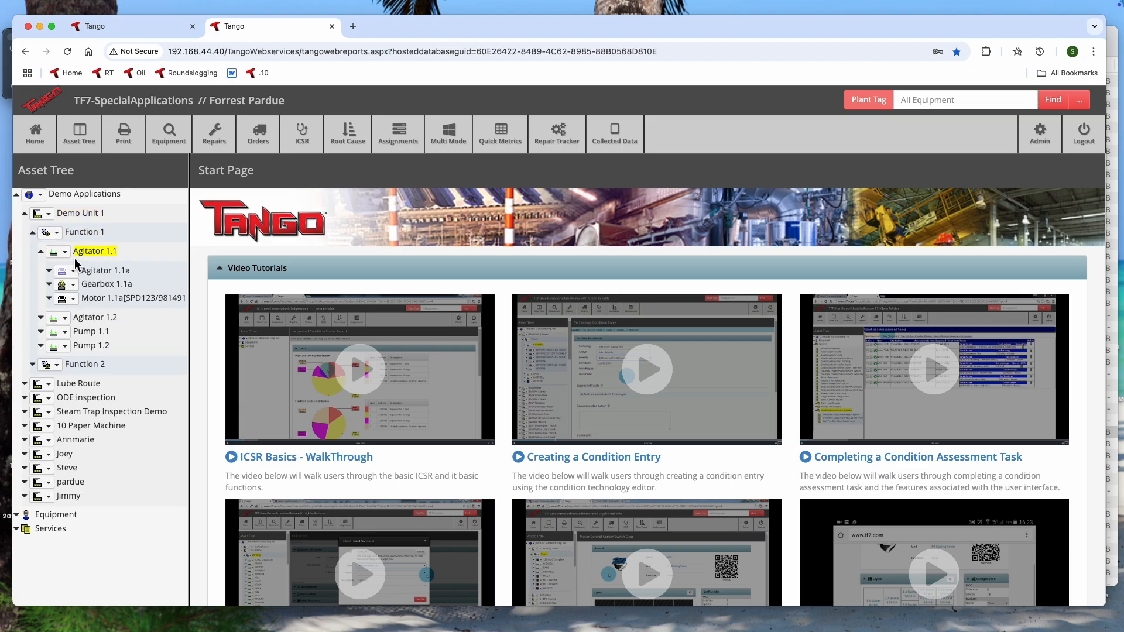
- Review the available location actions for Demo Unit 1, Function 1, Agitator 1.1 and its component Agitator 1.1a
left_click(44, 216)
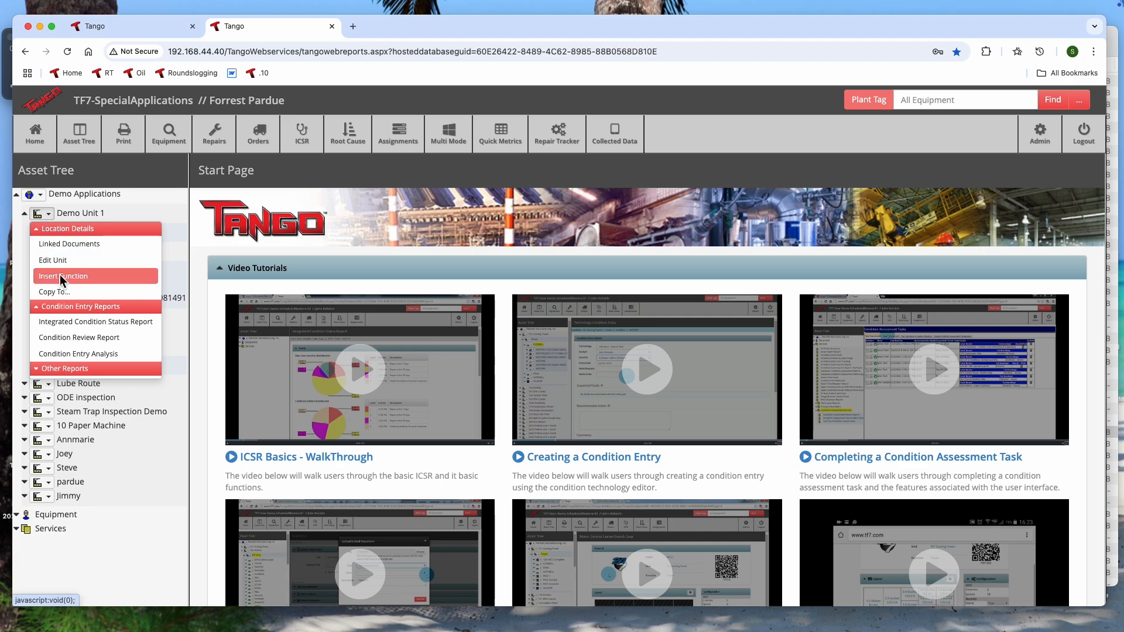
left_click(42, 215)
left_click(52, 237)
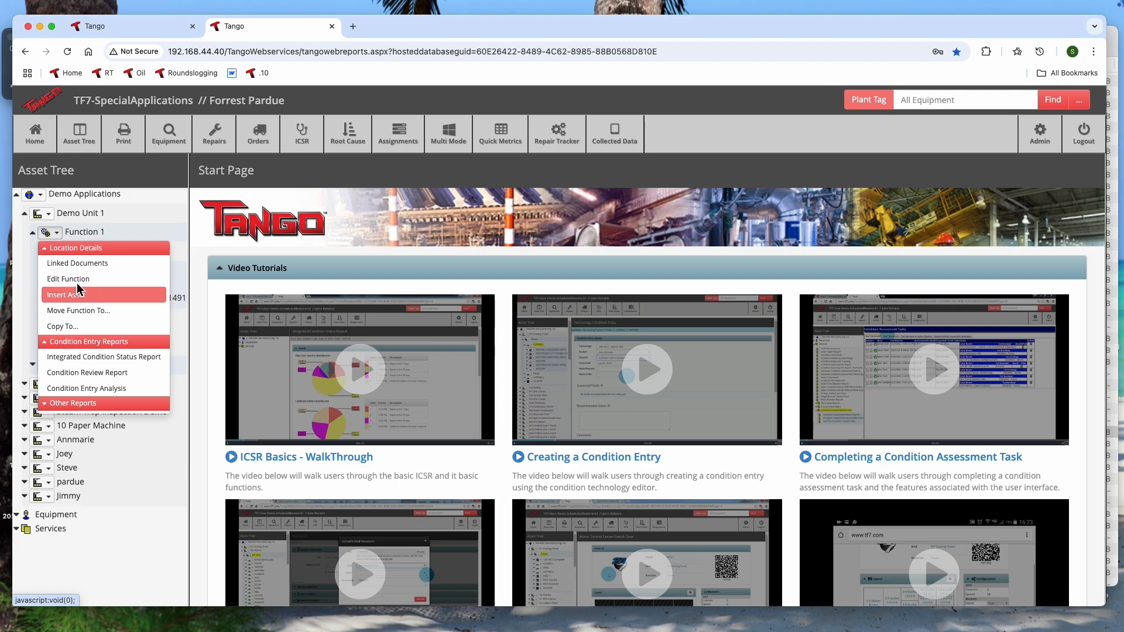
left_click(50, 237)
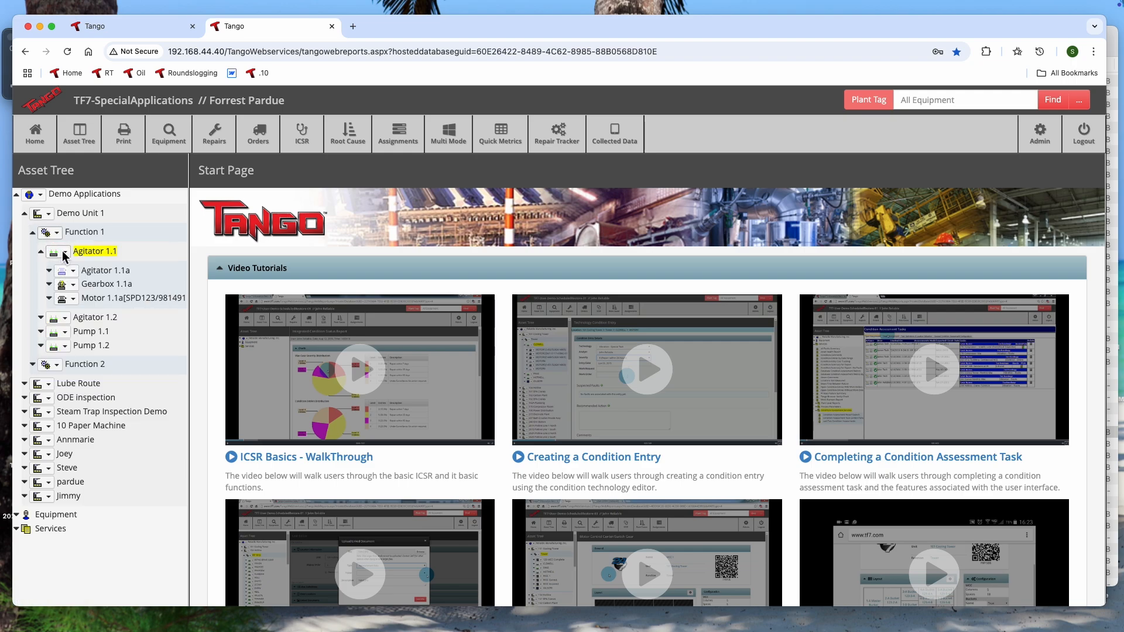
left_click(63, 253)
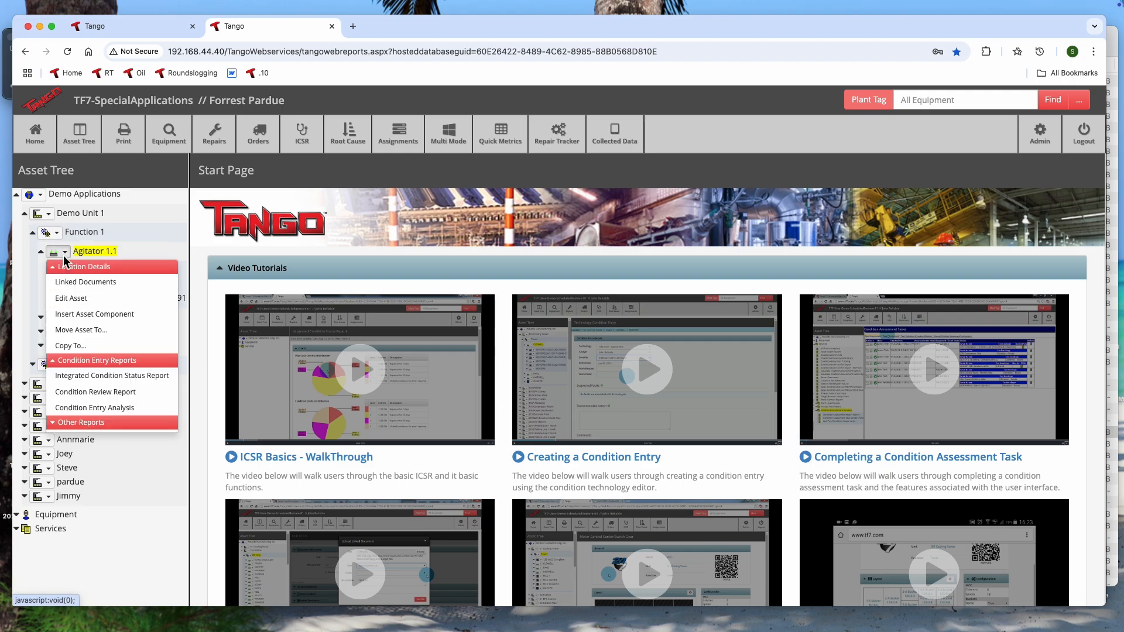
left_click(72, 271)
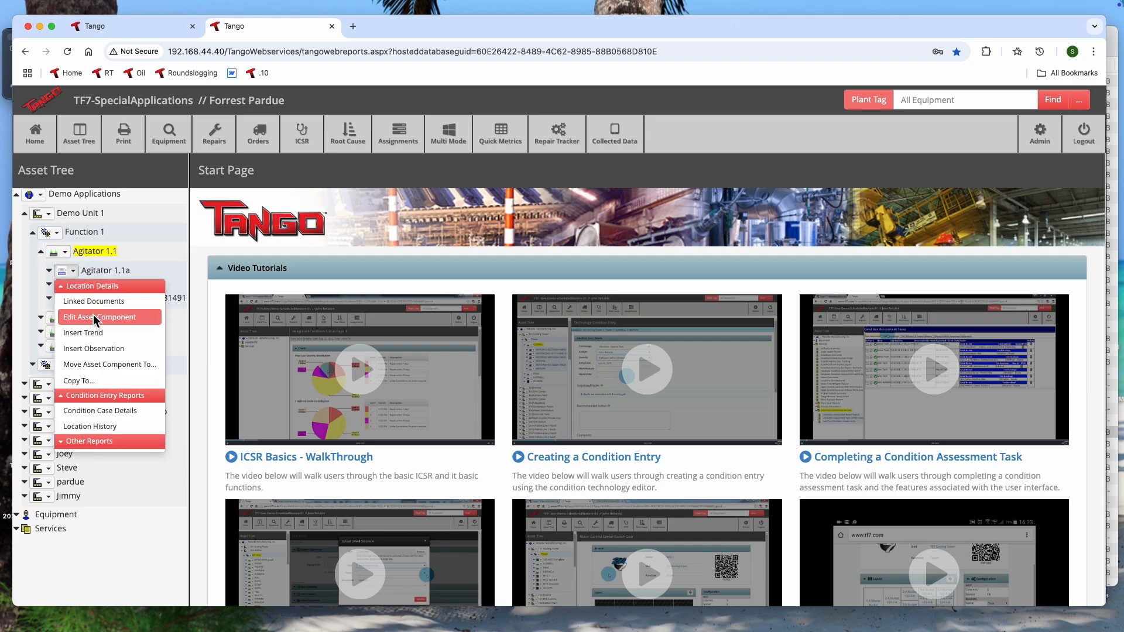
- View the Location Details of asset Agitator 1.1 through its Edit Asset action, and close them without changes
left_click(64, 252)
left_click(134, 293)
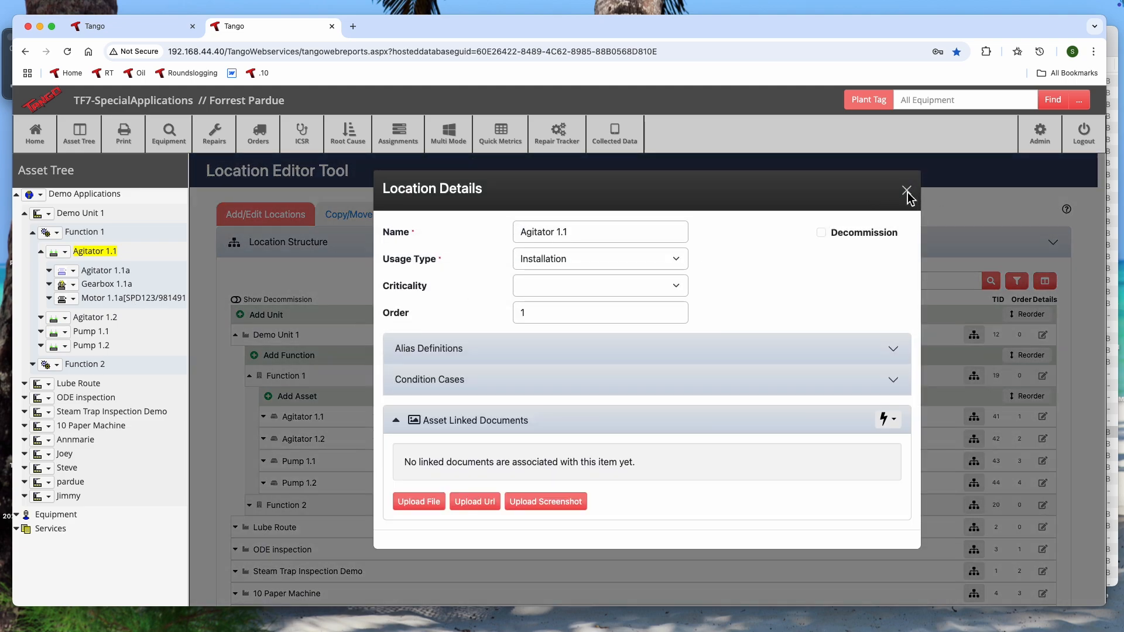
left_click(906, 191)
- View the Add Component form for inserting an asset component under Agitator 1.1, and close it without saving
left_click(65, 252)
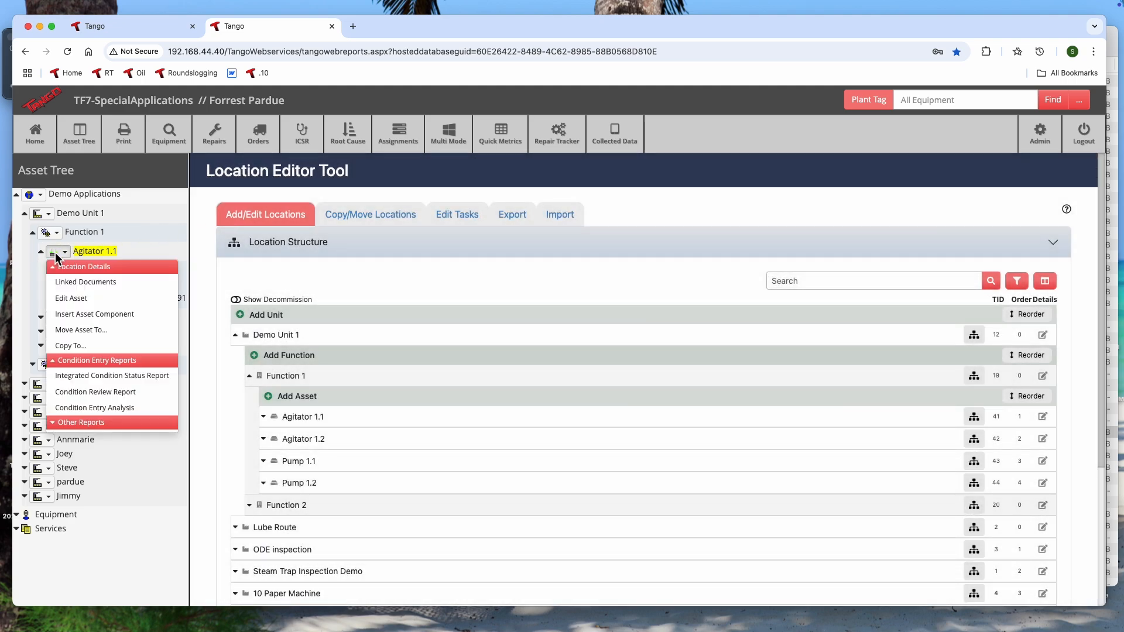
left_click(62, 311)
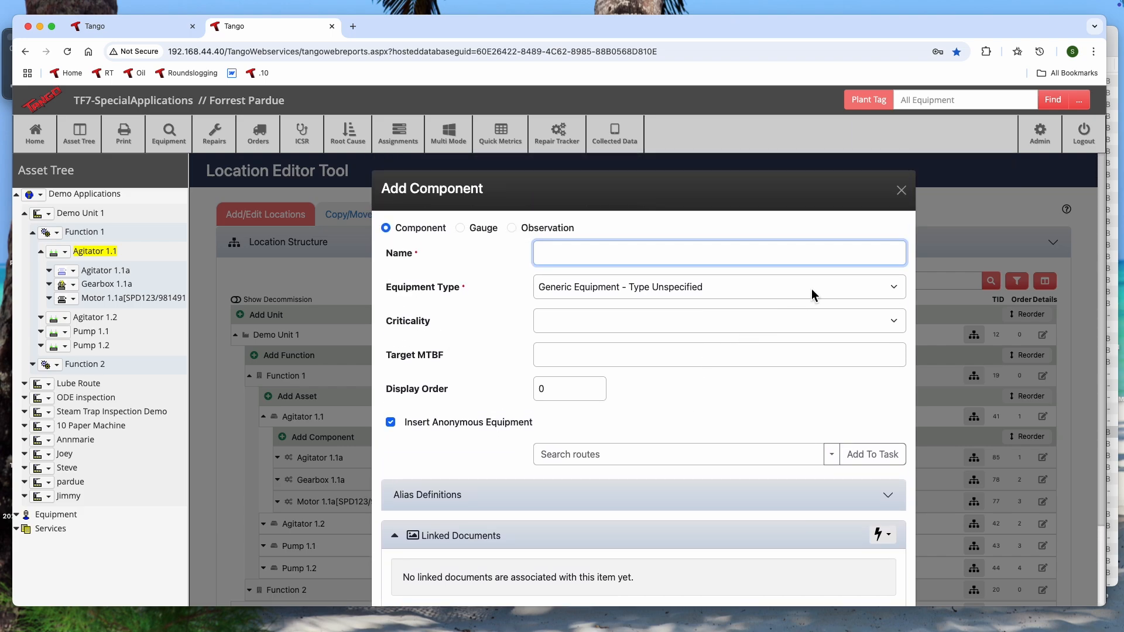
left_click(902, 190)
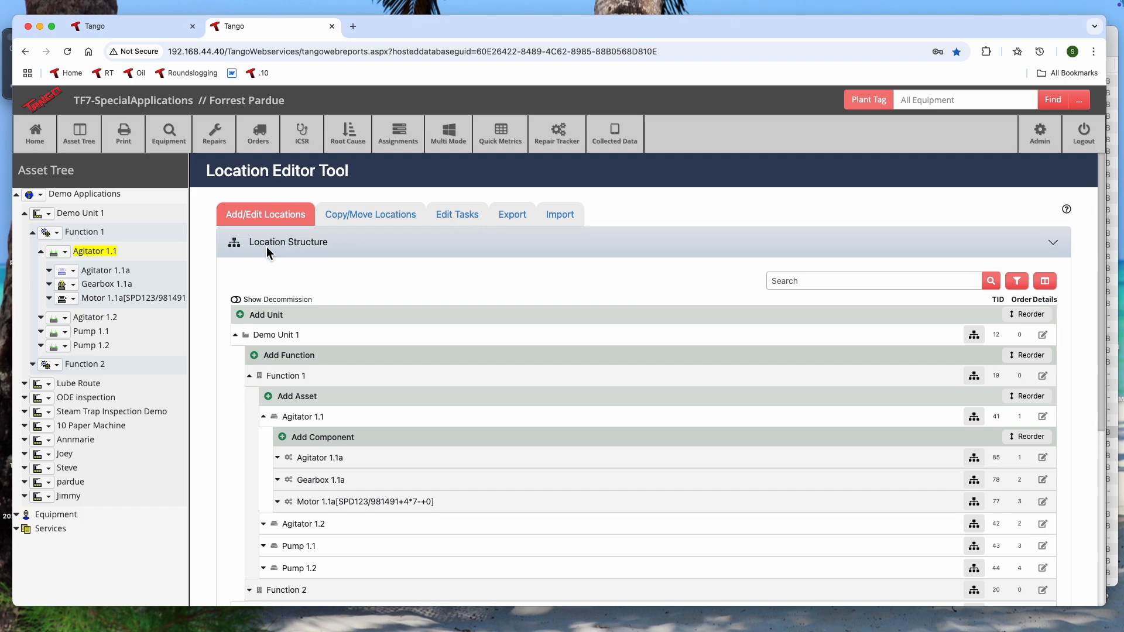
- Reload the Location Editor Tool from the Services list, and collapse the Services and Demo Applications branches of the Asset Tree
left_click(18, 530)
scroll(26, 539, "down", 2)
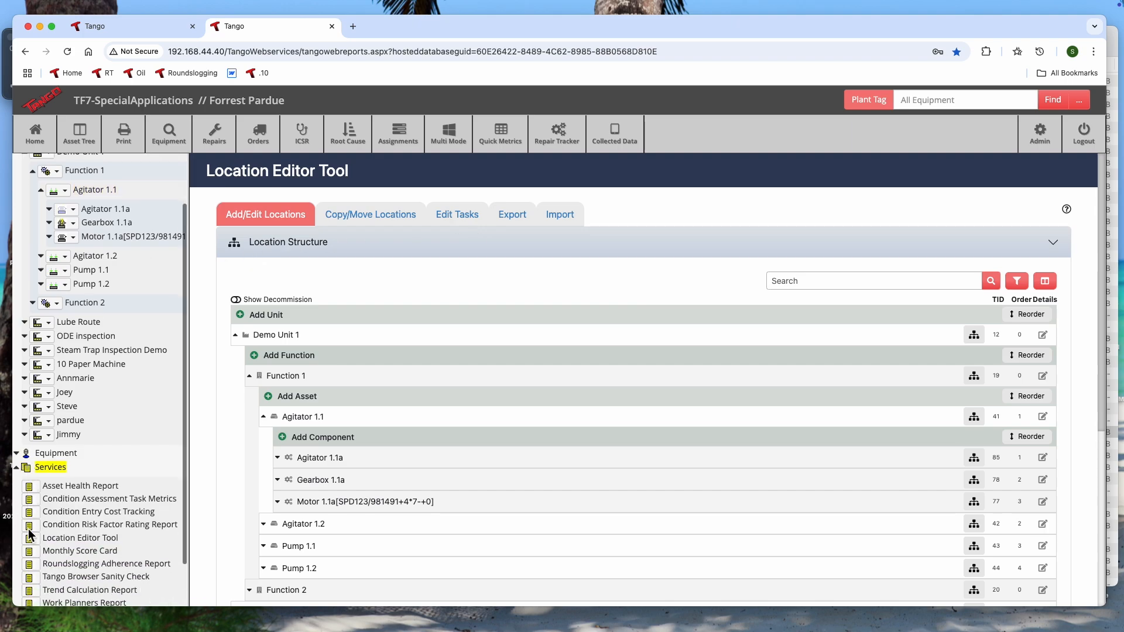
left_click(28, 540)
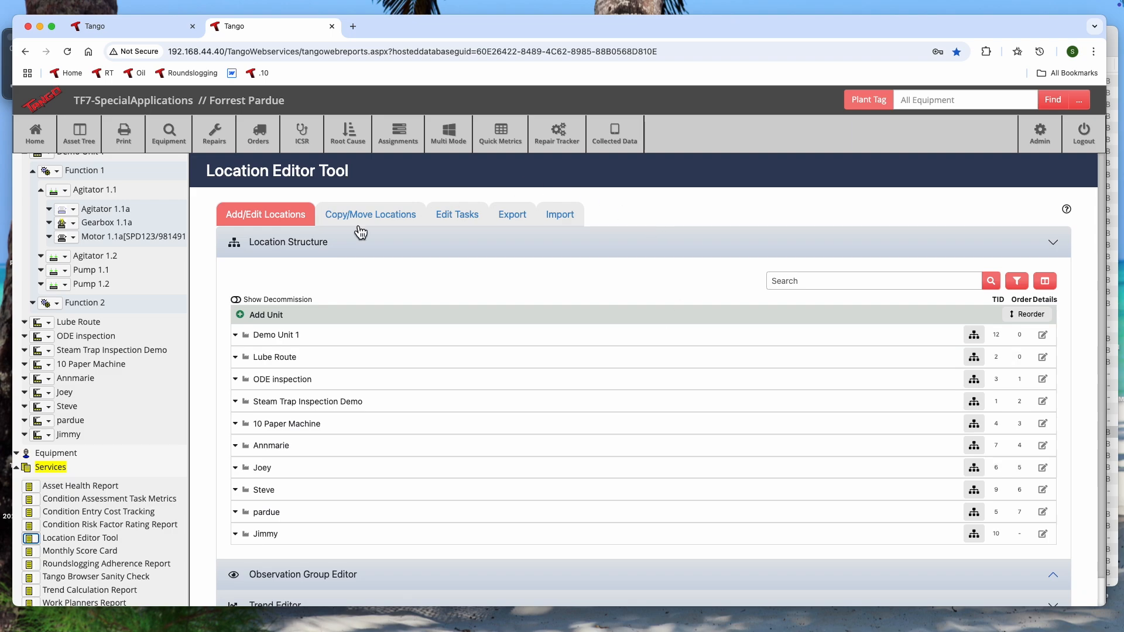
left_click(19, 471)
left_click(17, 194)
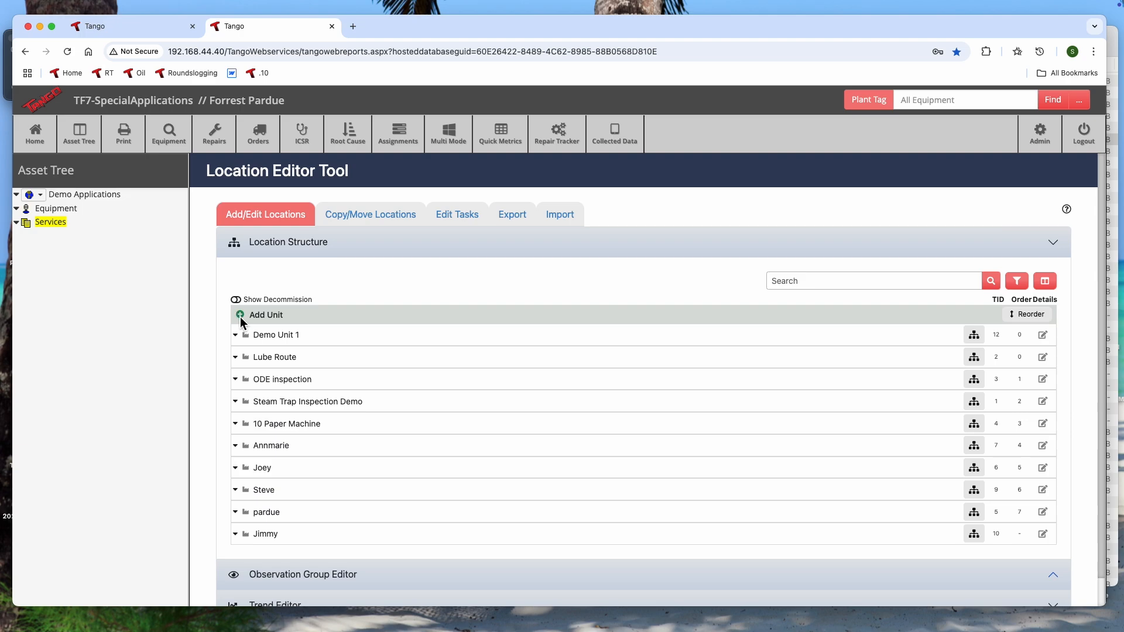
- Examine the Location Structure of Demo Unit 1 through Function 1 and Agitator 1.1 to component Agitator 1.1a, and collapse the unit
left_click(235, 335)
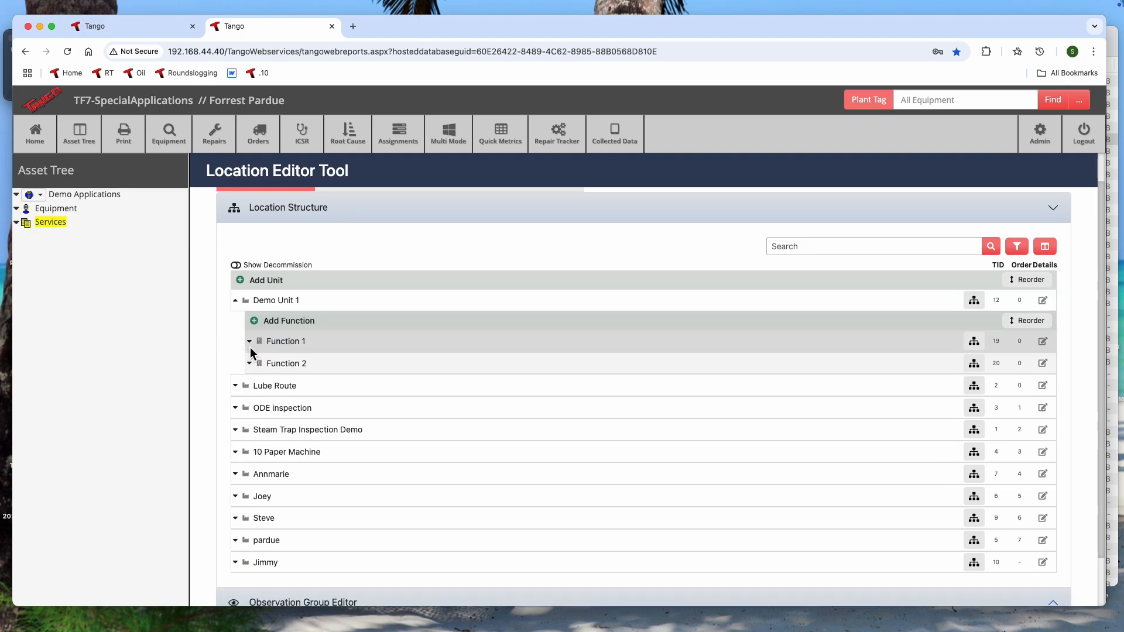
left_click(250, 323)
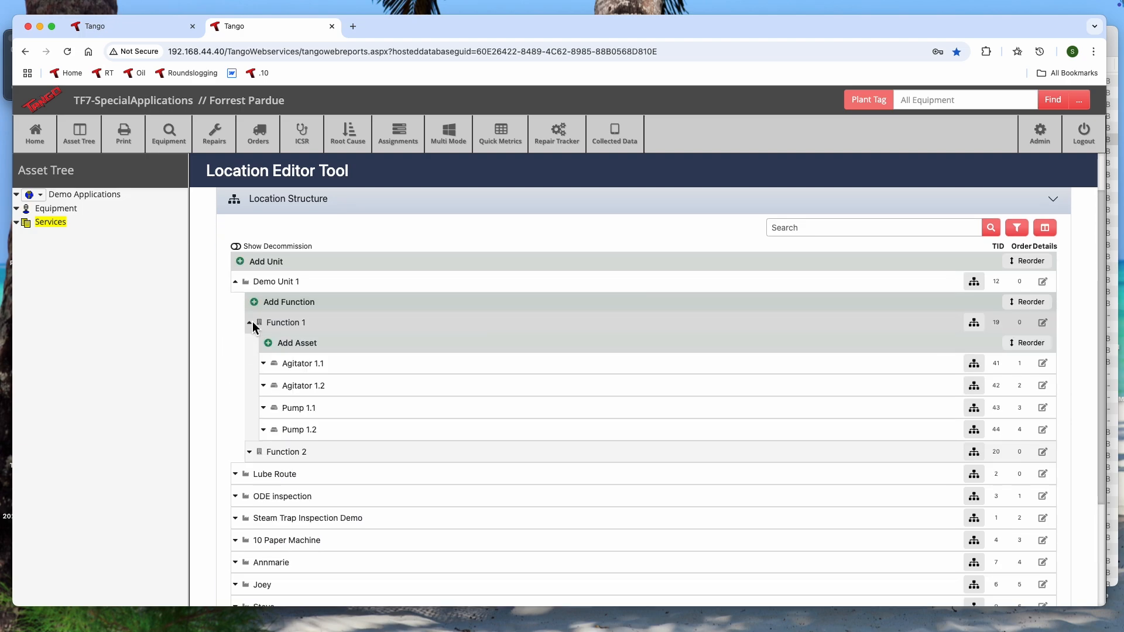
left_click(264, 364)
left_click(279, 407)
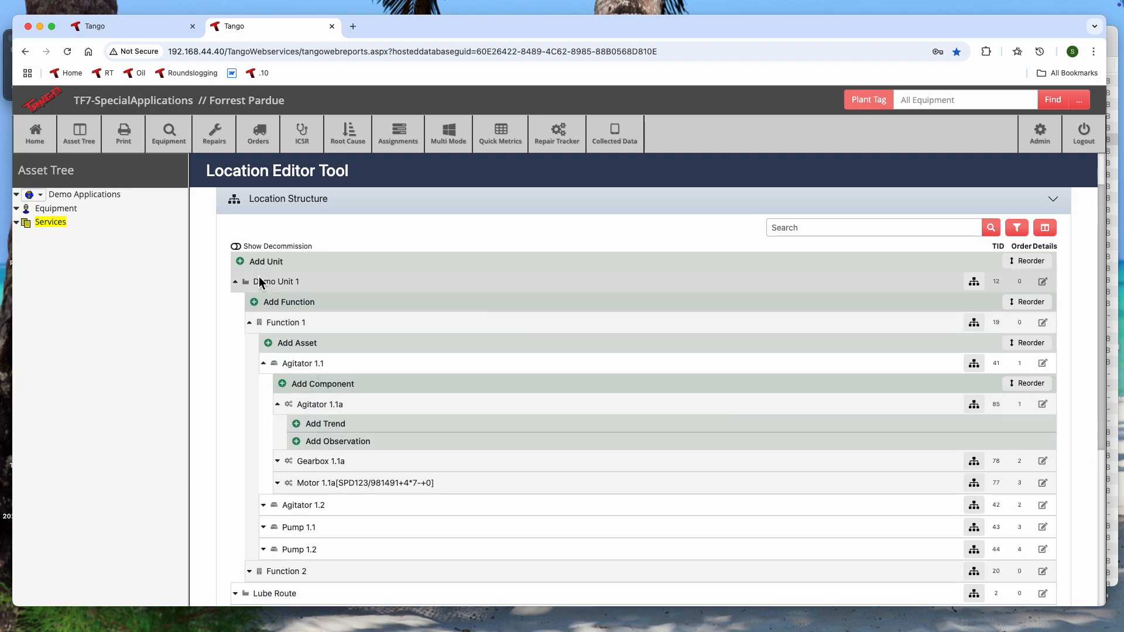
left_click(235, 282)
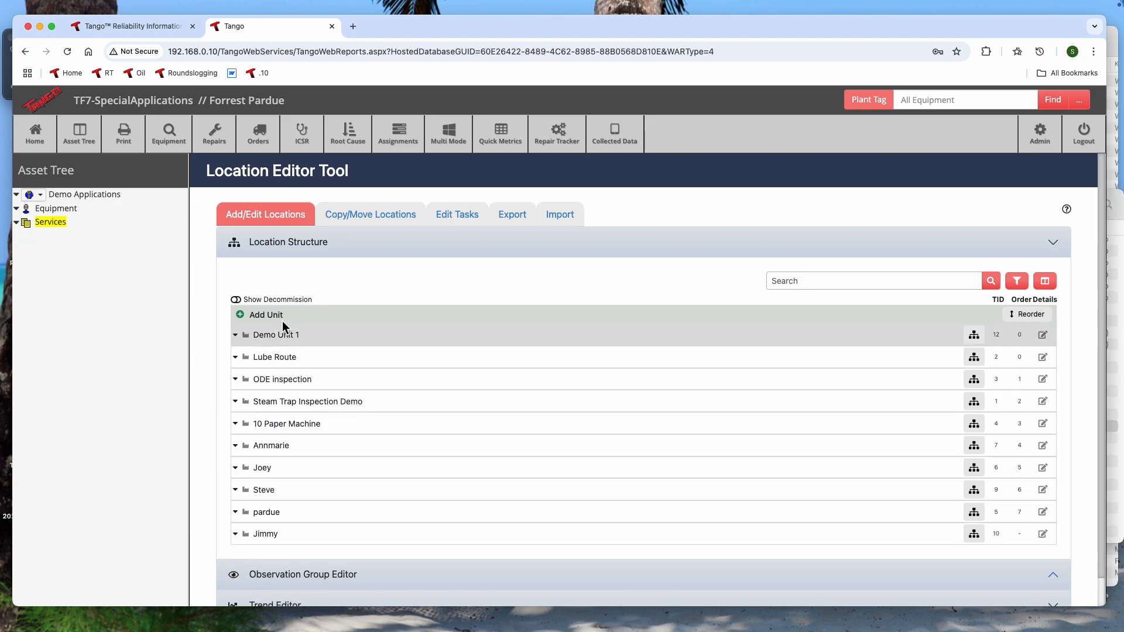
- Add a unit named "Demo Unit 2" to the Location Structure and save it
left_click(242, 318)
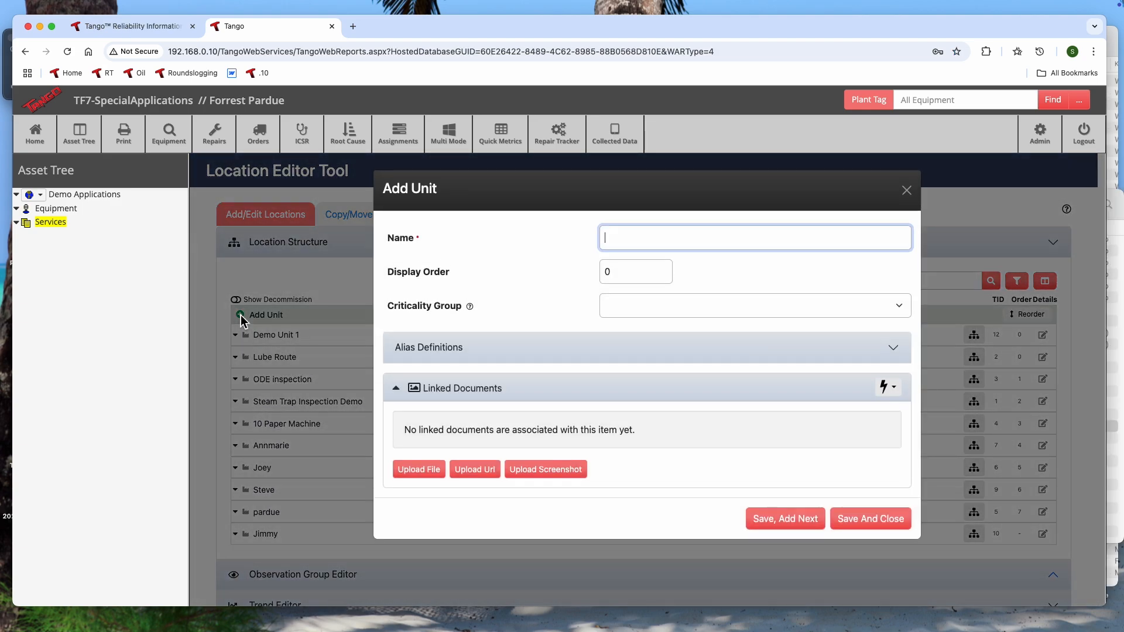
type("Demo")
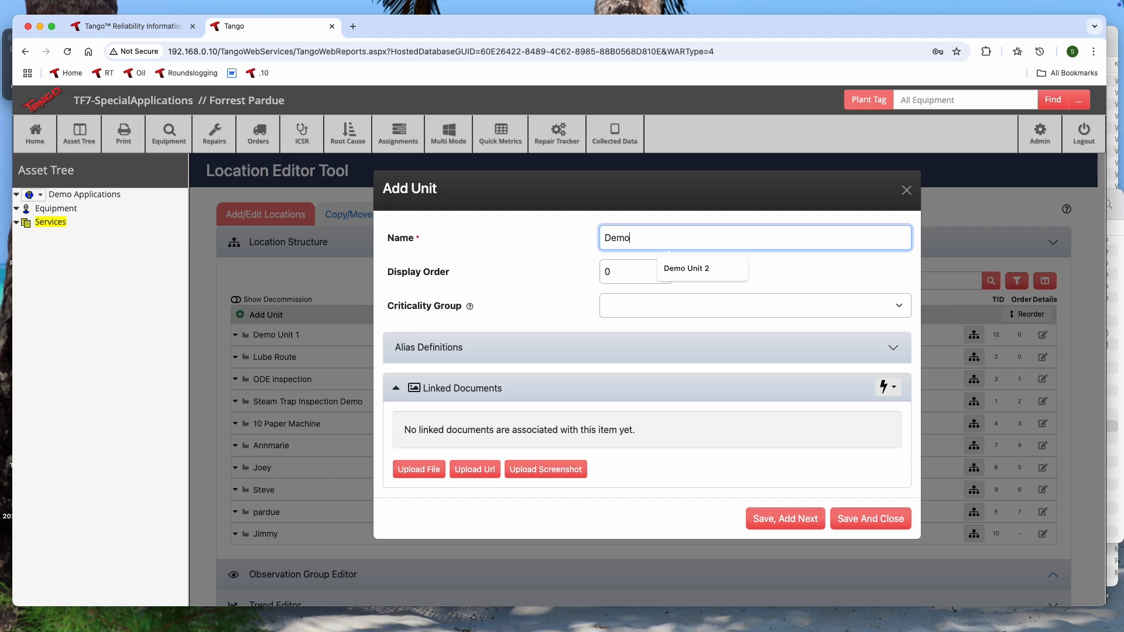
type(" Unit 2")
left_click(863, 520)
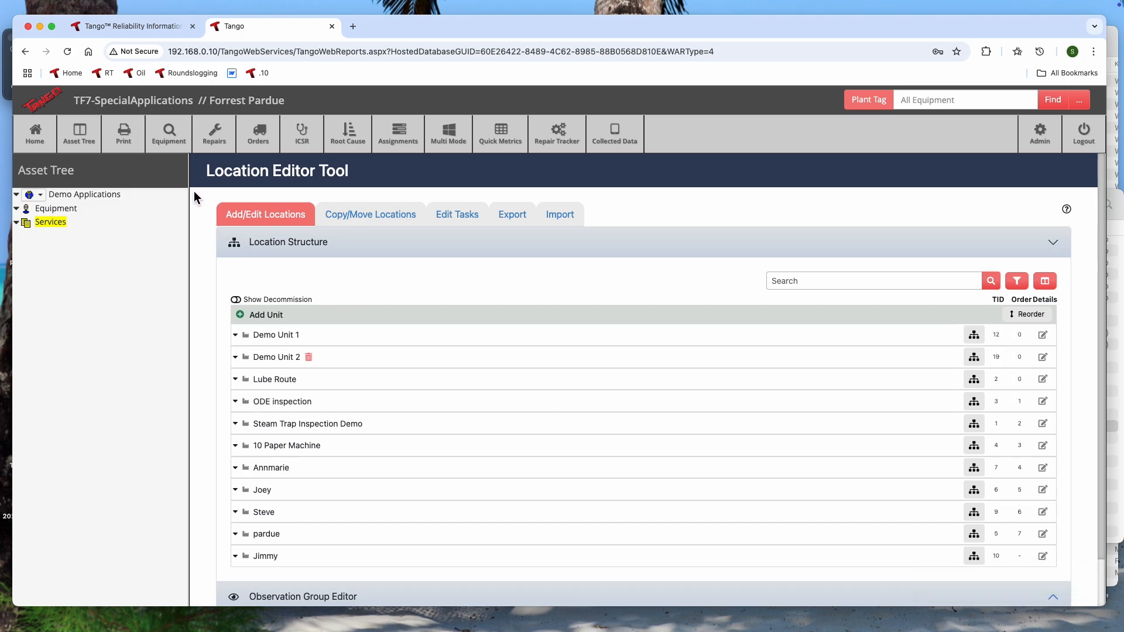
scroll(194, 195, "down", 2)
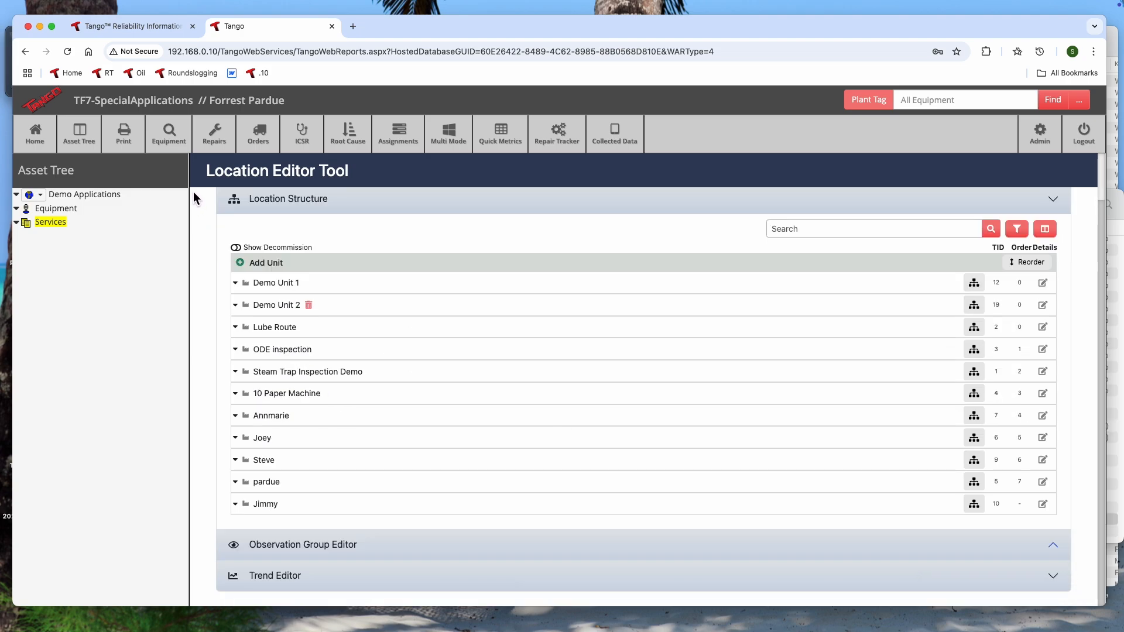
- Add a function named "Function 3" under Demo Unit 2 and save it
left_click(284, 302)
left_click(255, 307)
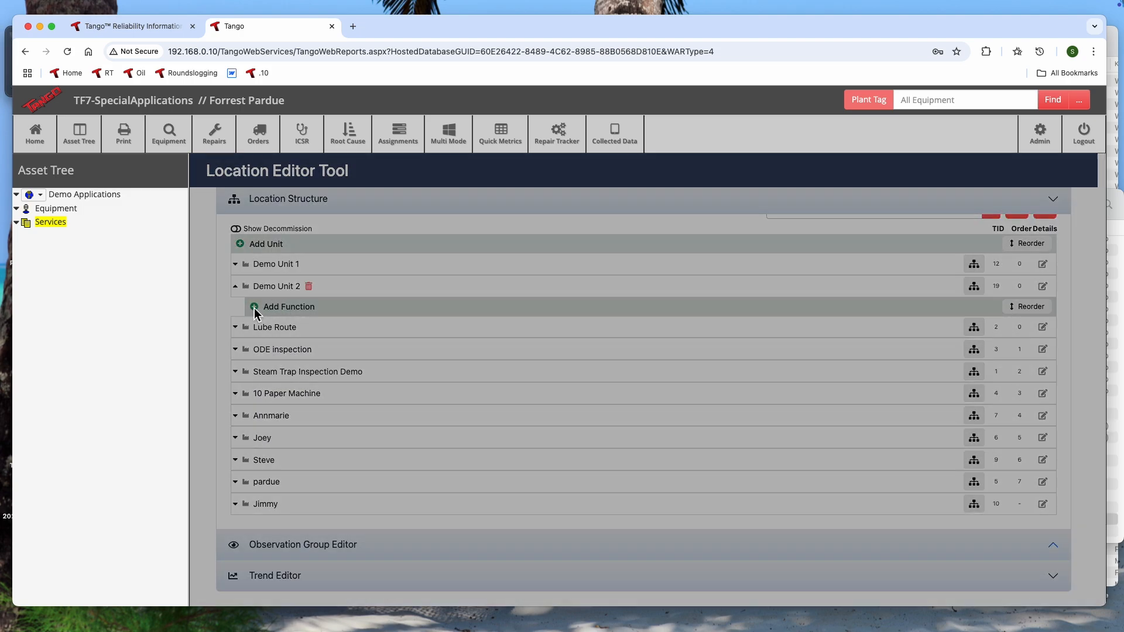
type("F")
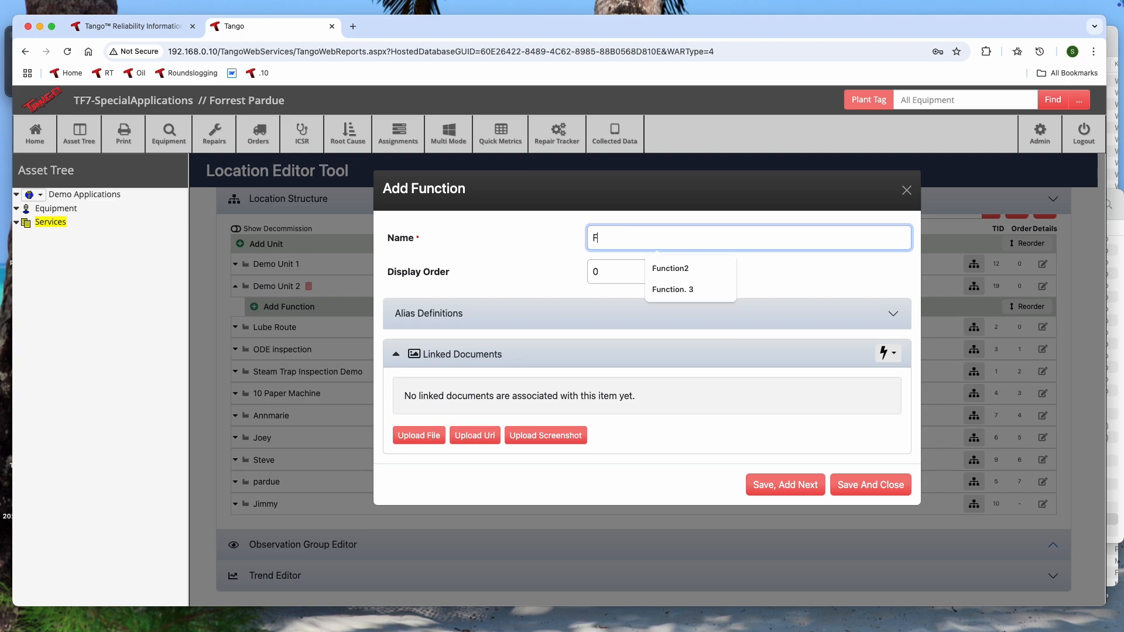
type("unction 3")
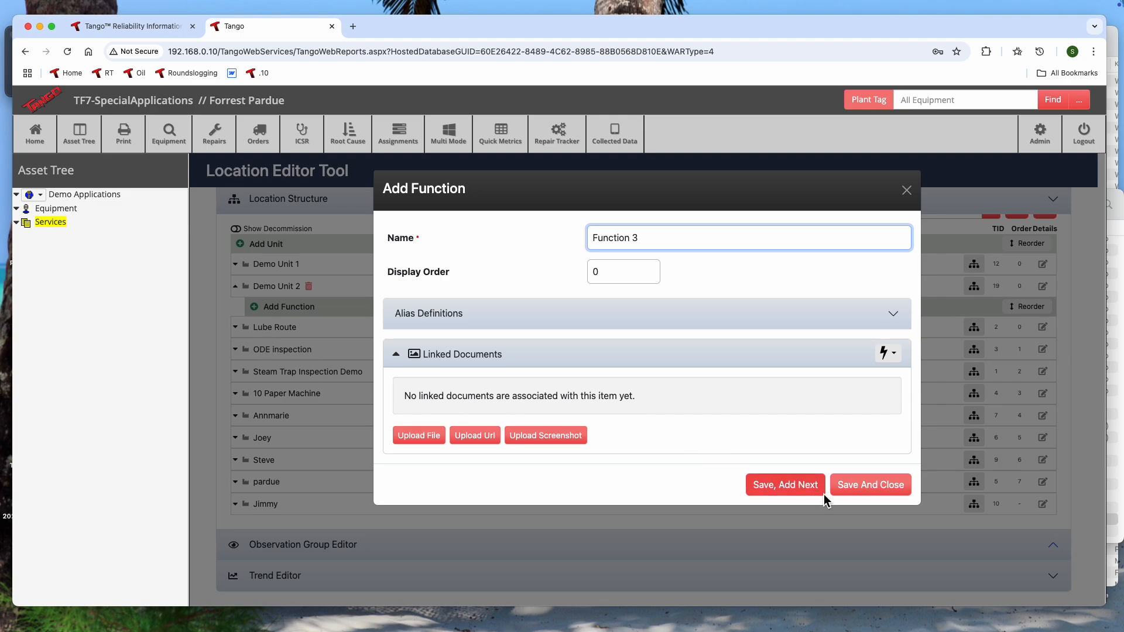
left_click(873, 487)
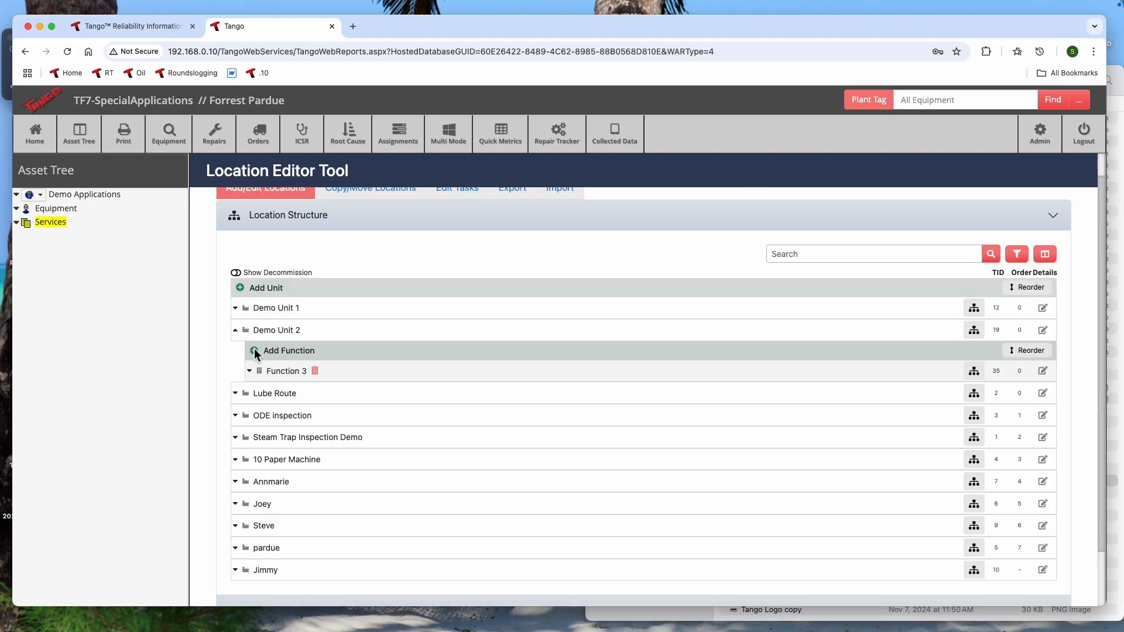
- Add an asset named "Agitator 3.1" with usage type Installation under Function 3, and save it while continuing to a new asset
left_click(290, 373)
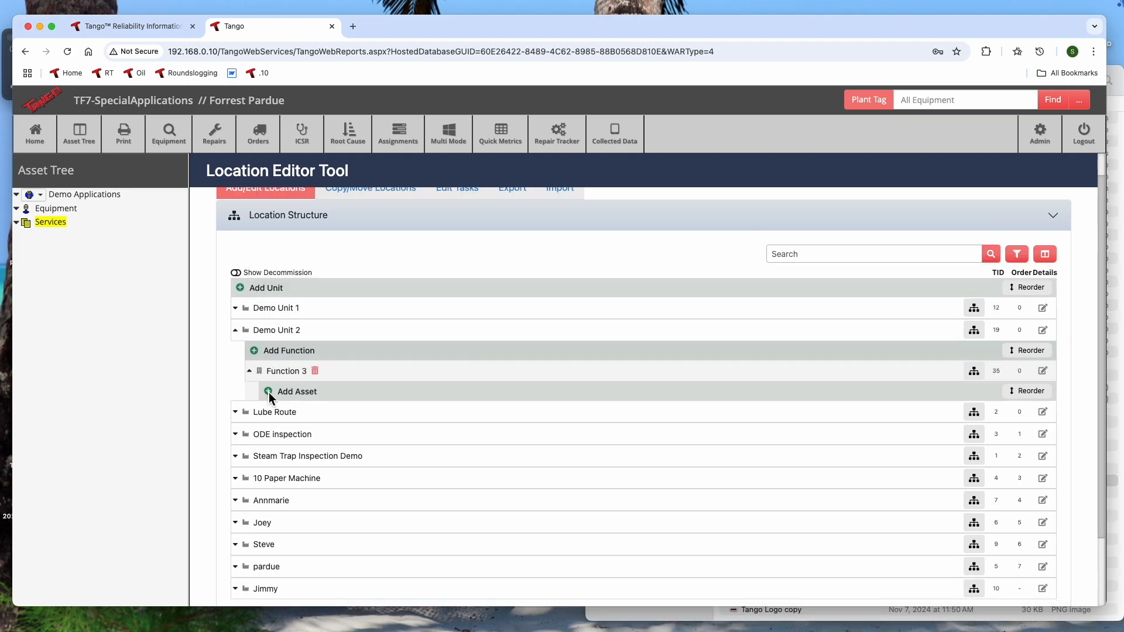
left_click(269, 391)
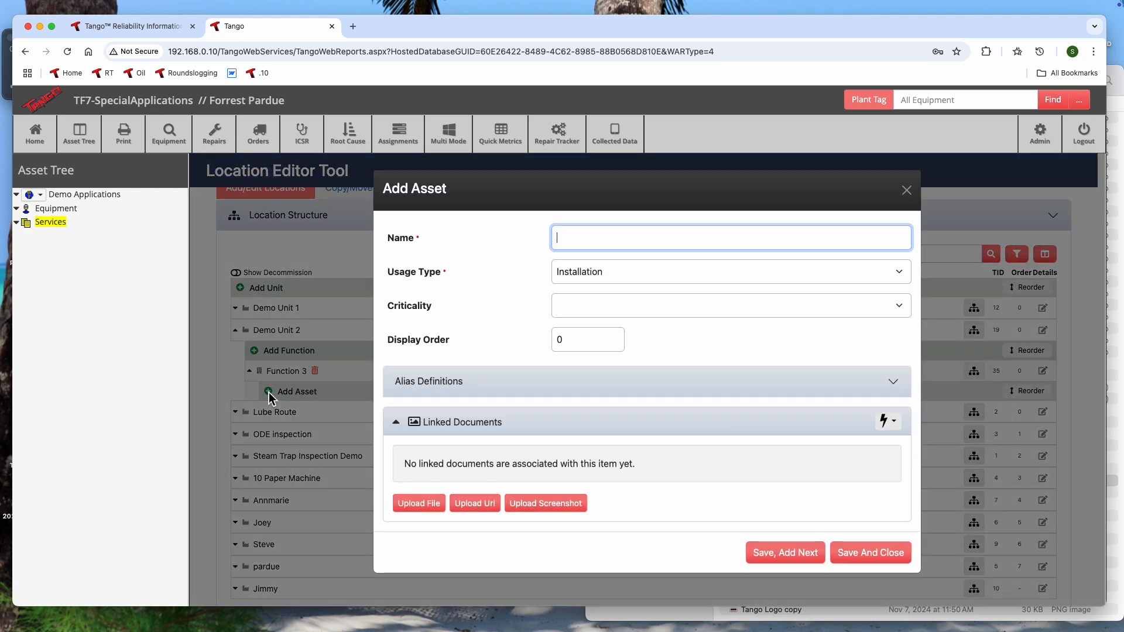
type("A")
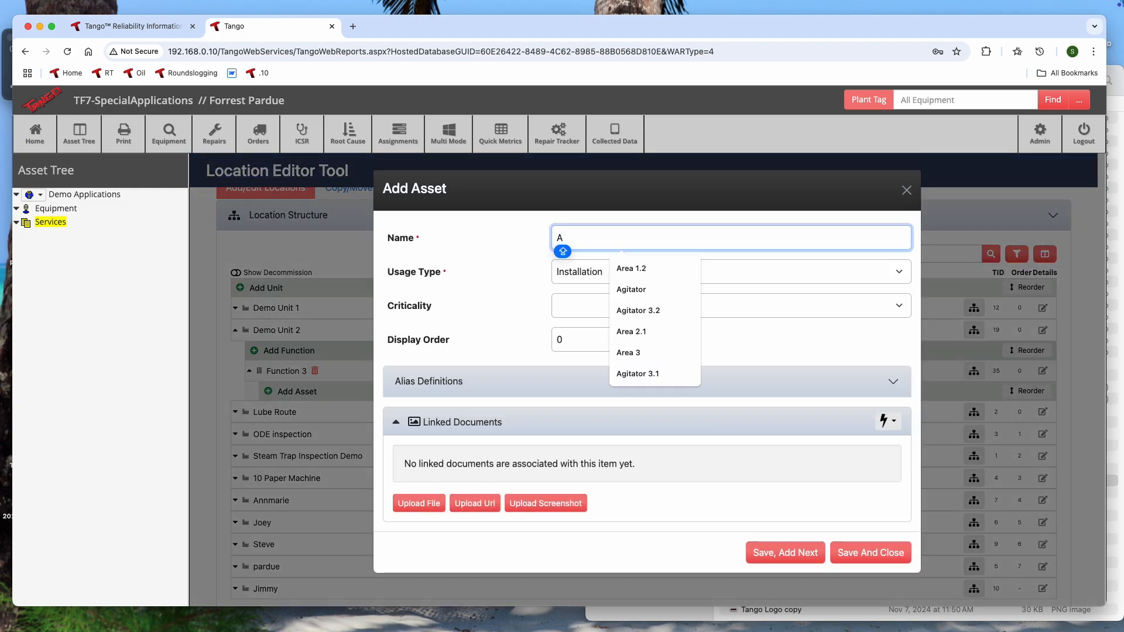
type("g")
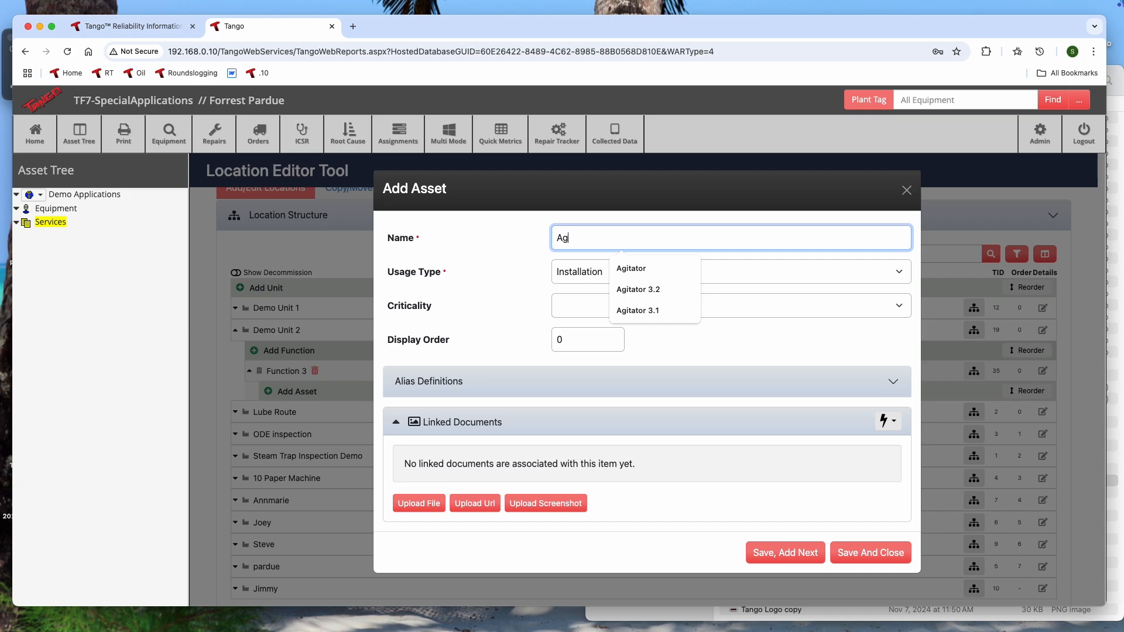
type("itator 3.1")
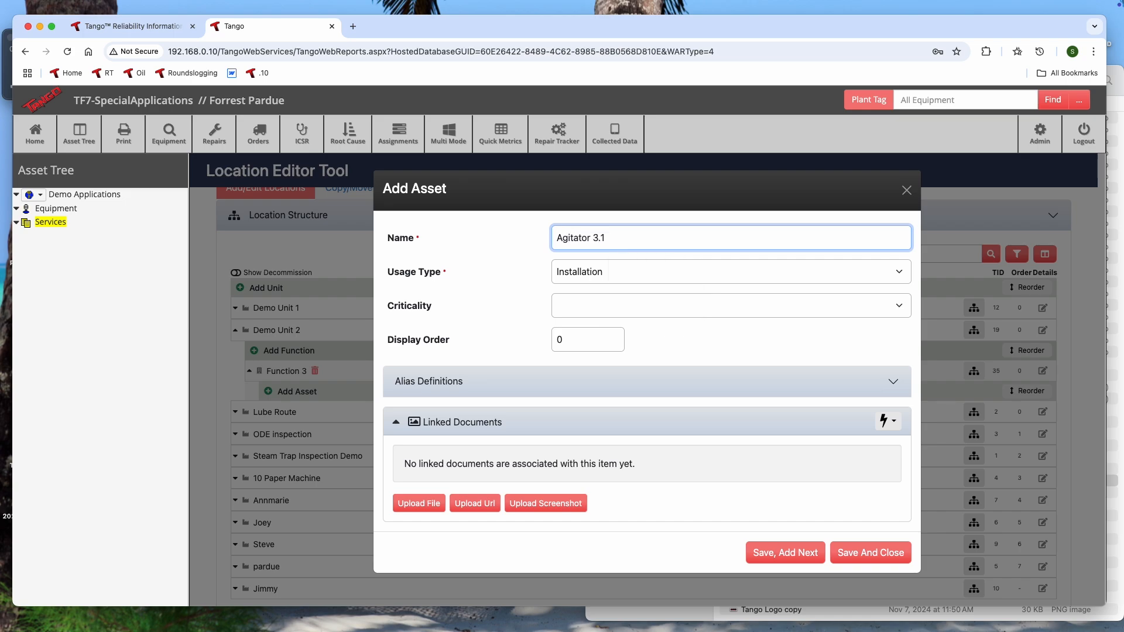
left_click(624, 270)
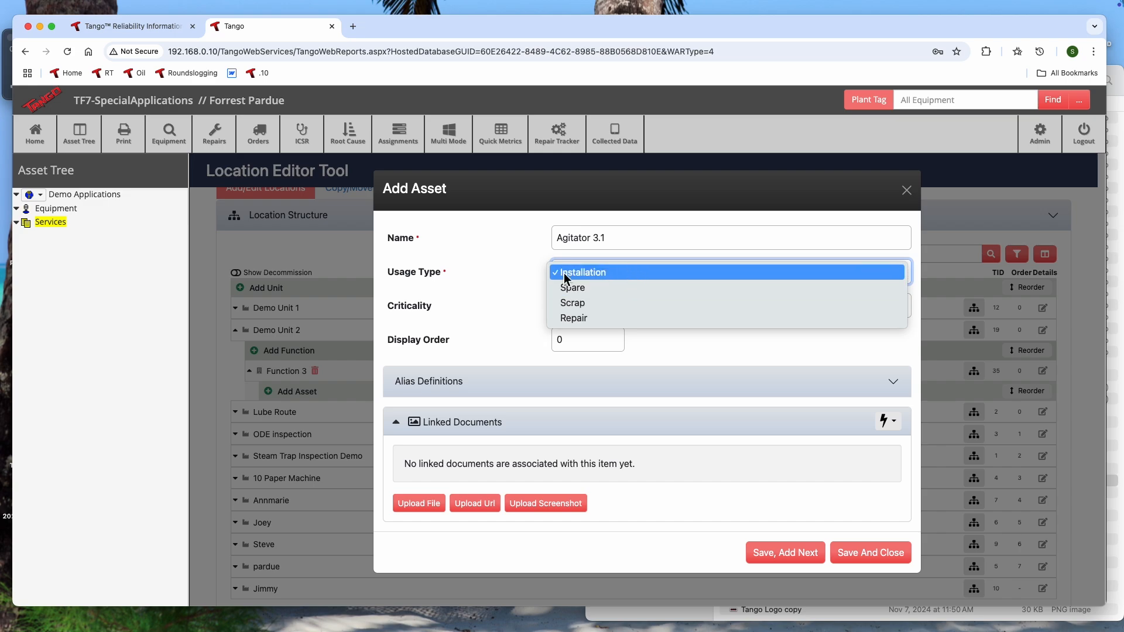
left_click(595, 274)
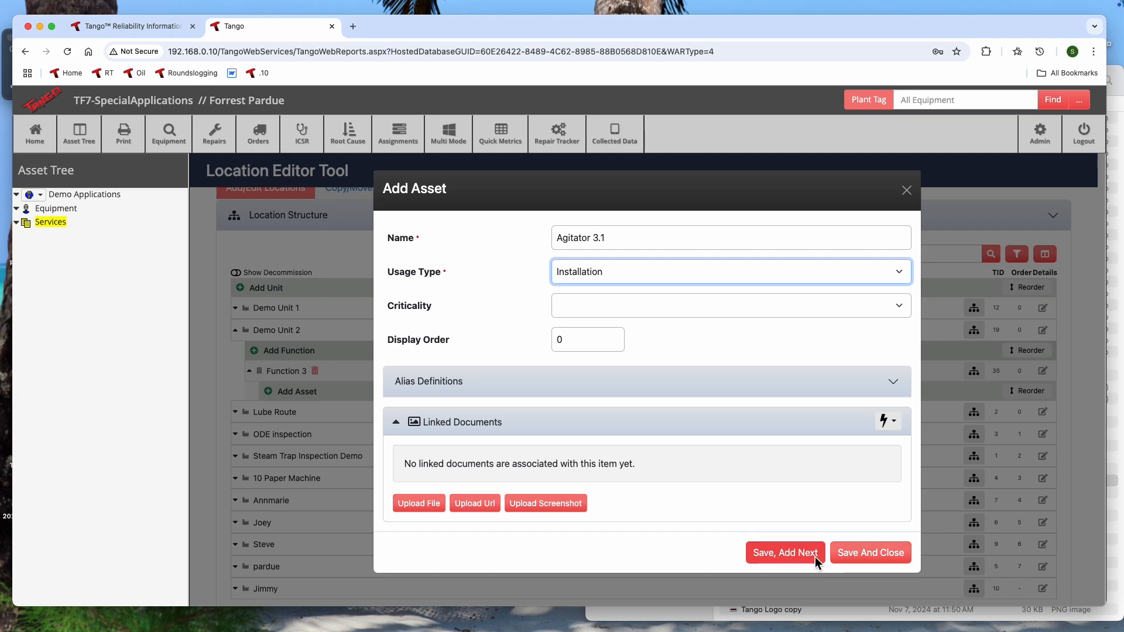
left_click(780, 553)
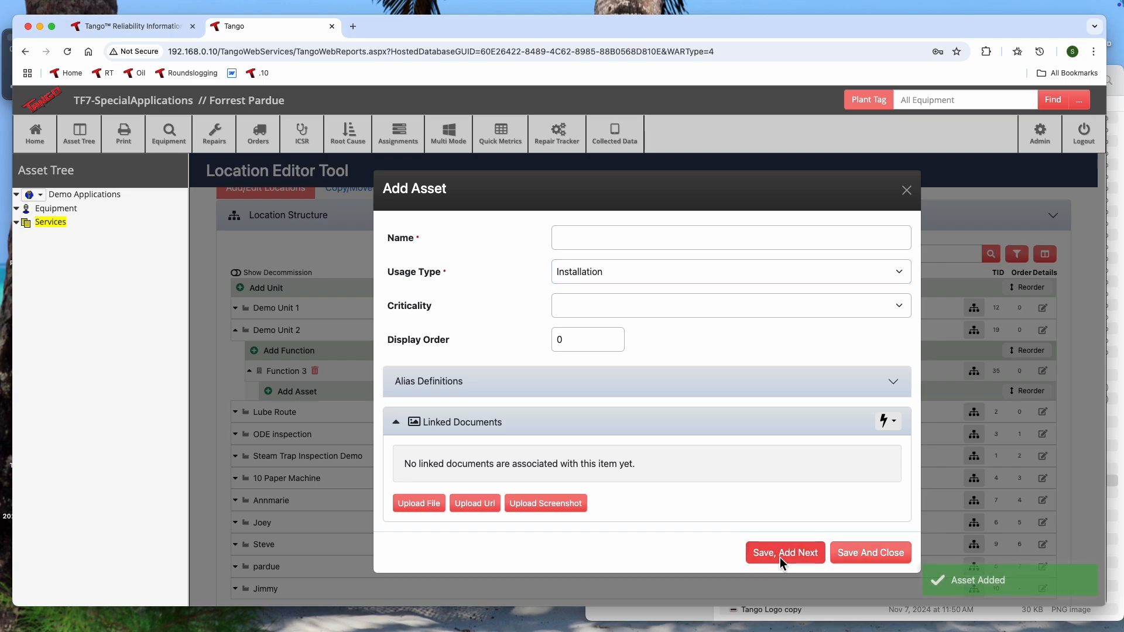
- Name the next asset under Function 3 "Agitator 3.2", save it and close the asset form
left_click(653, 243)
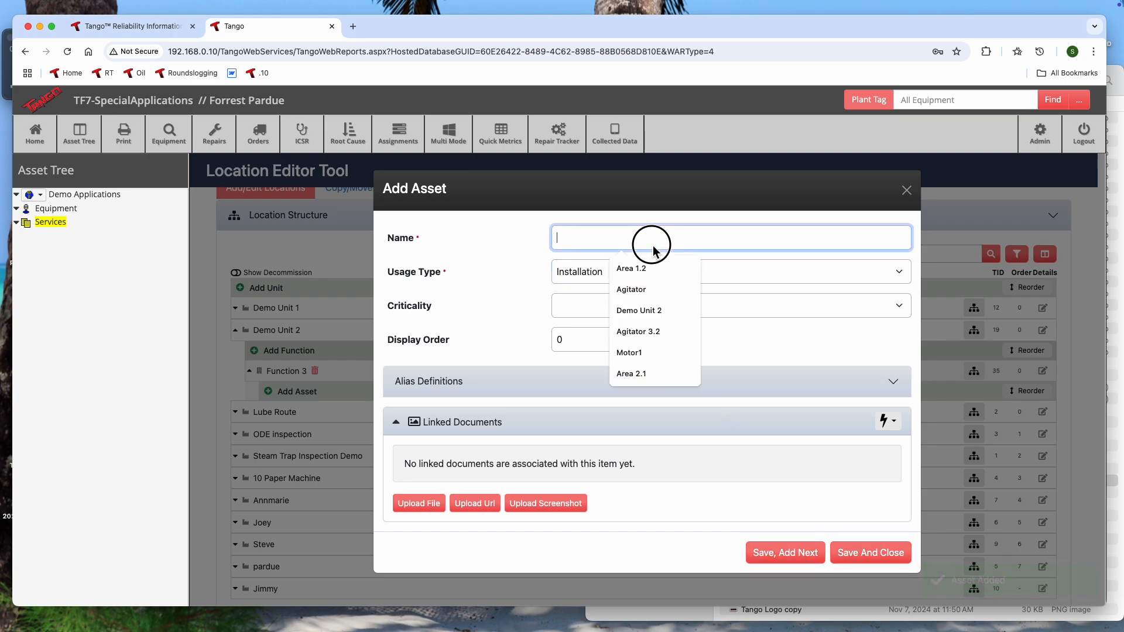
type("Agita")
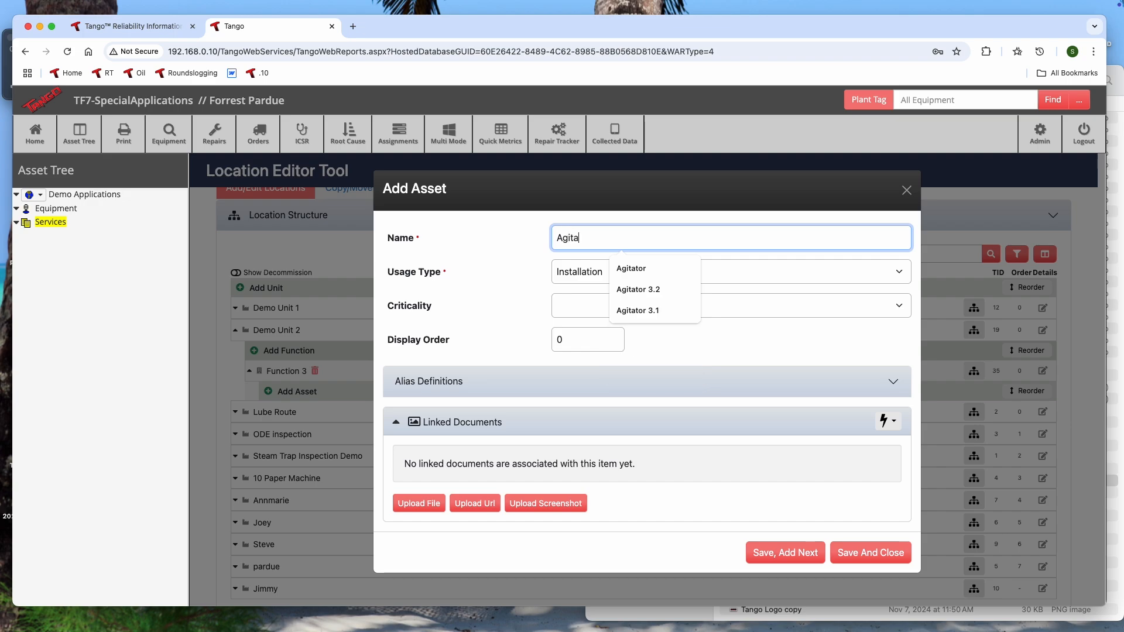
type("tor 3.2")
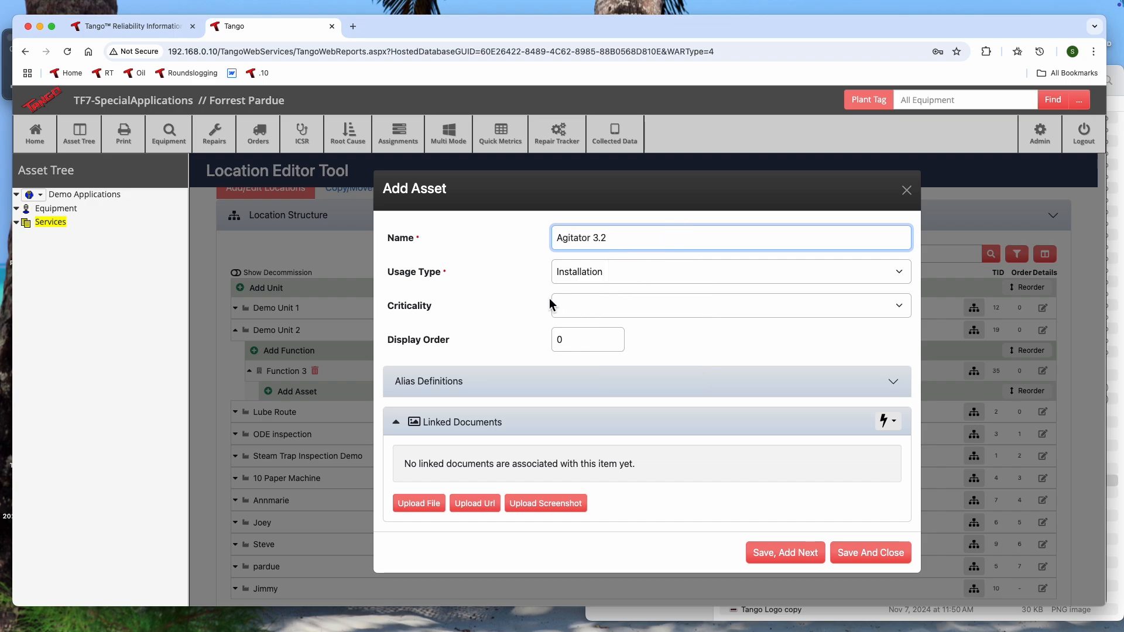
left_click(870, 553)
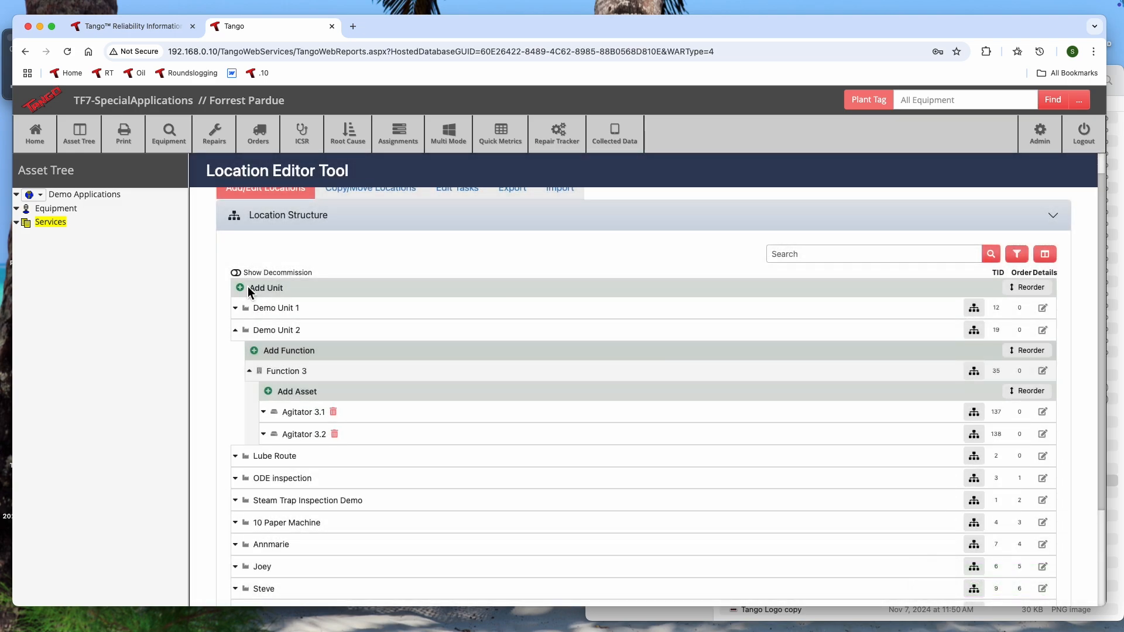
scroll(192, 190, "down", 1)
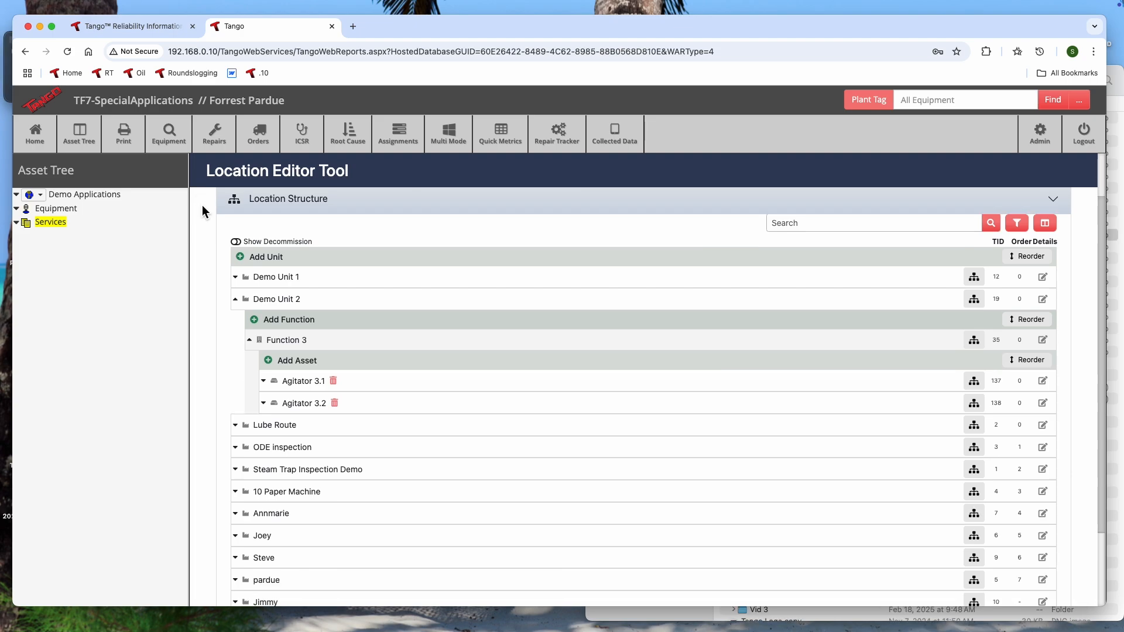
- Start a new component under Agitator 3.1 named "Motor 3.1a" with equipment type Motor
left_click(301, 382)
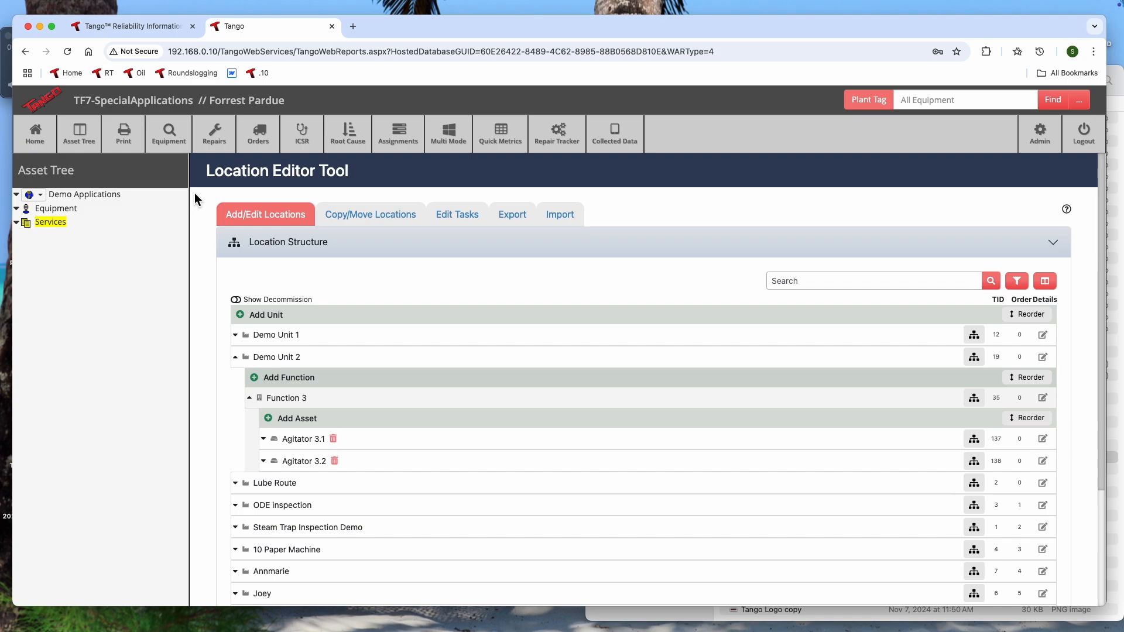
left_click(303, 441)
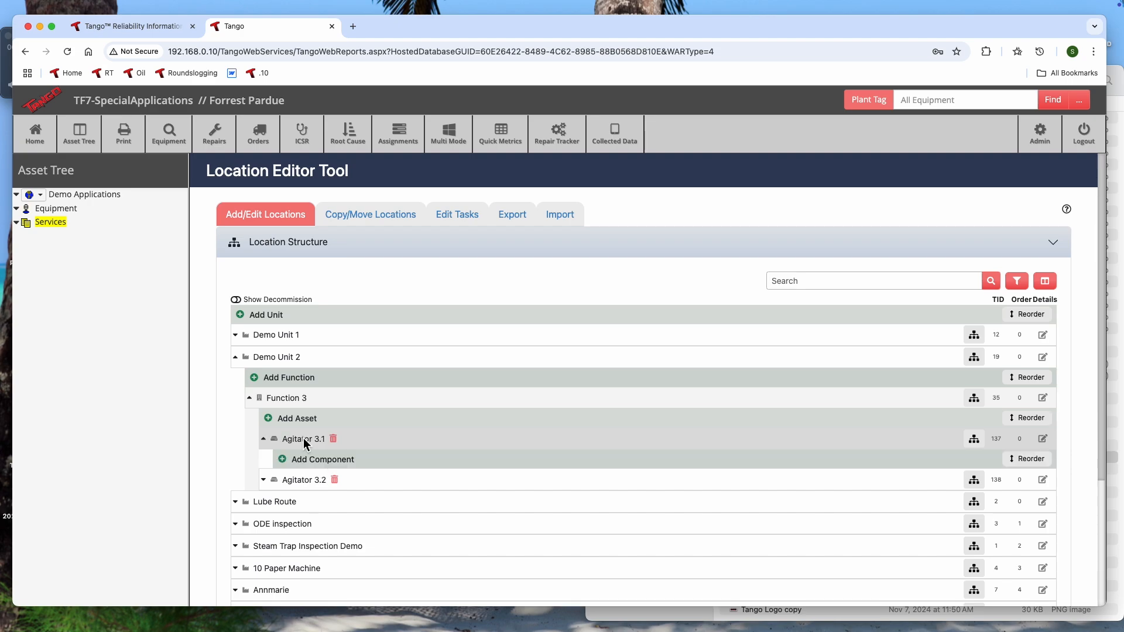
left_click(284, 459)
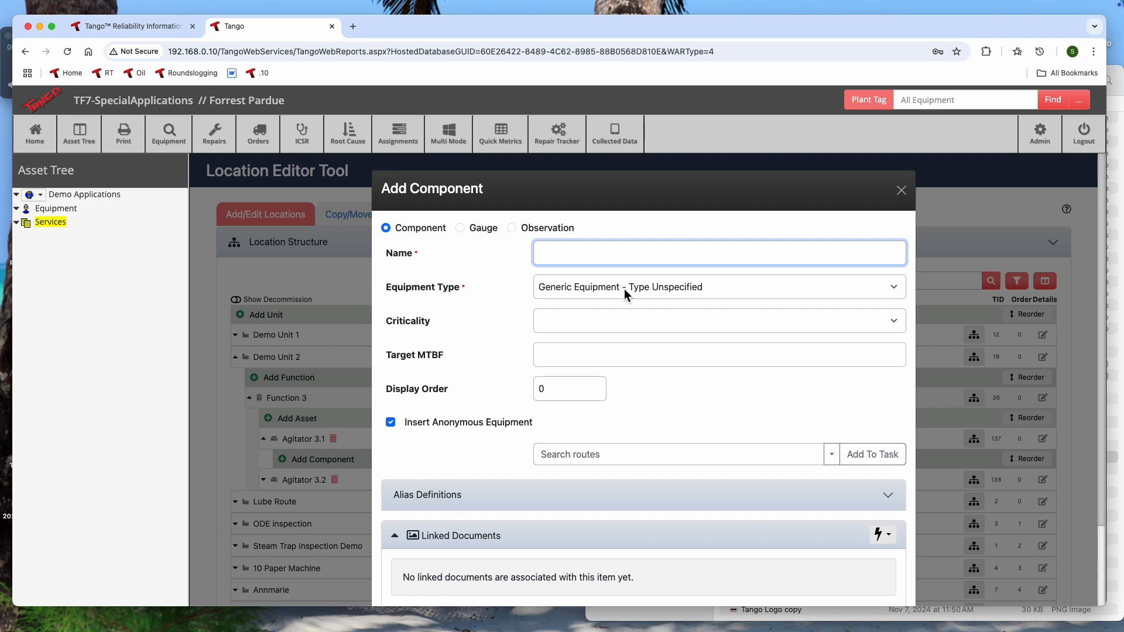
type("Motor 3.1a")
scroll(626, 291, "down", 3)
left_click(626, 291)
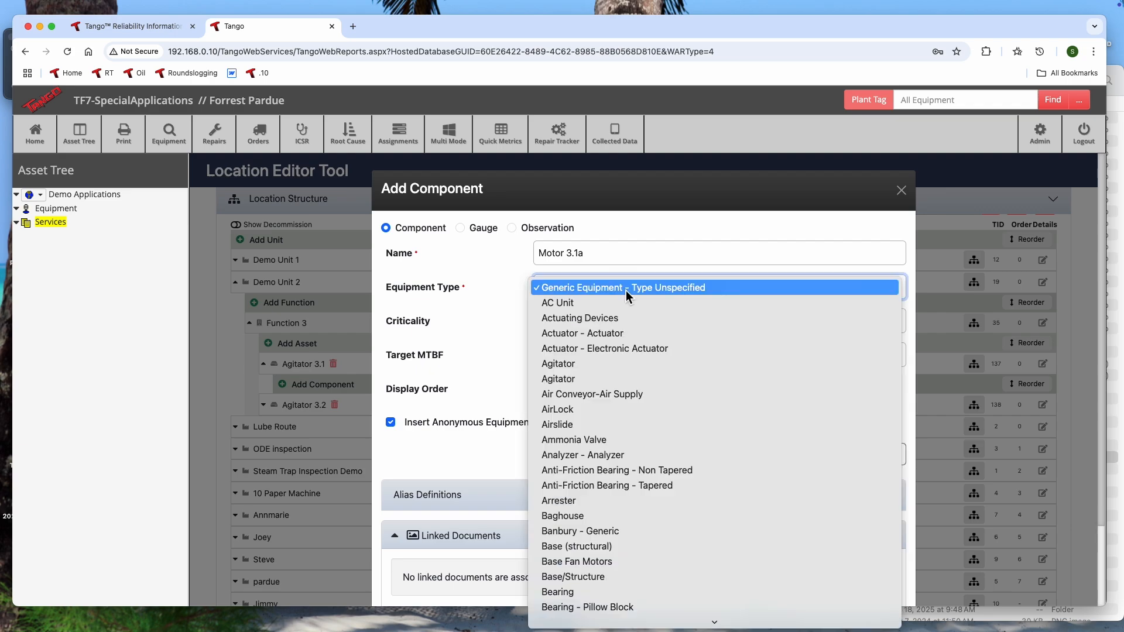
scroll(627, 290, "down", 15)
scroll(626, 291, "down", 15)
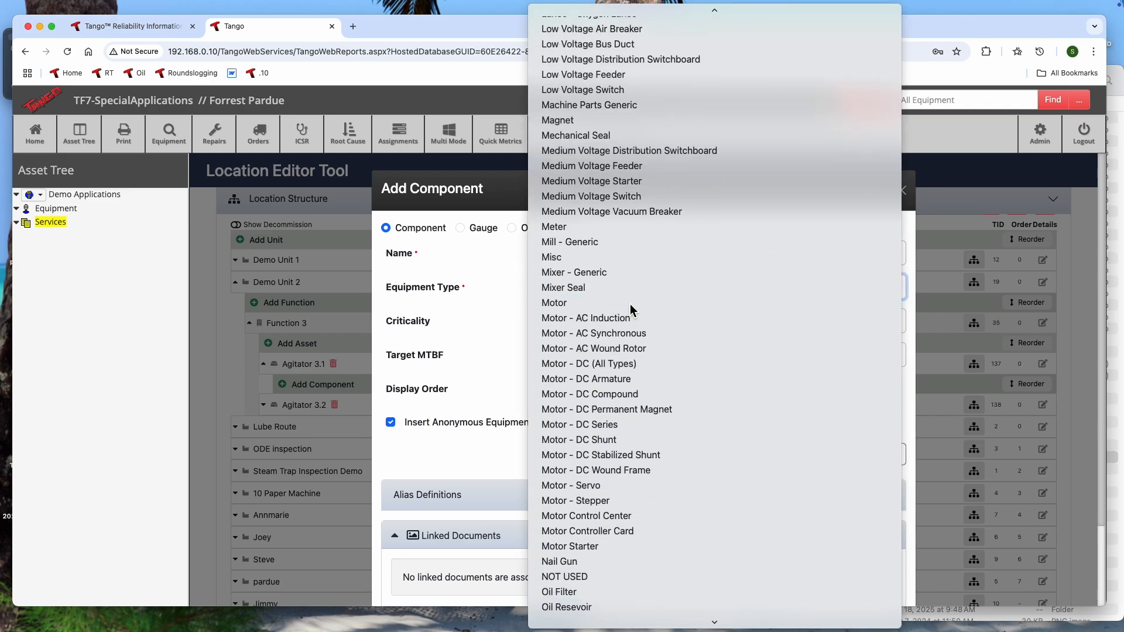
left_click(630, 304)
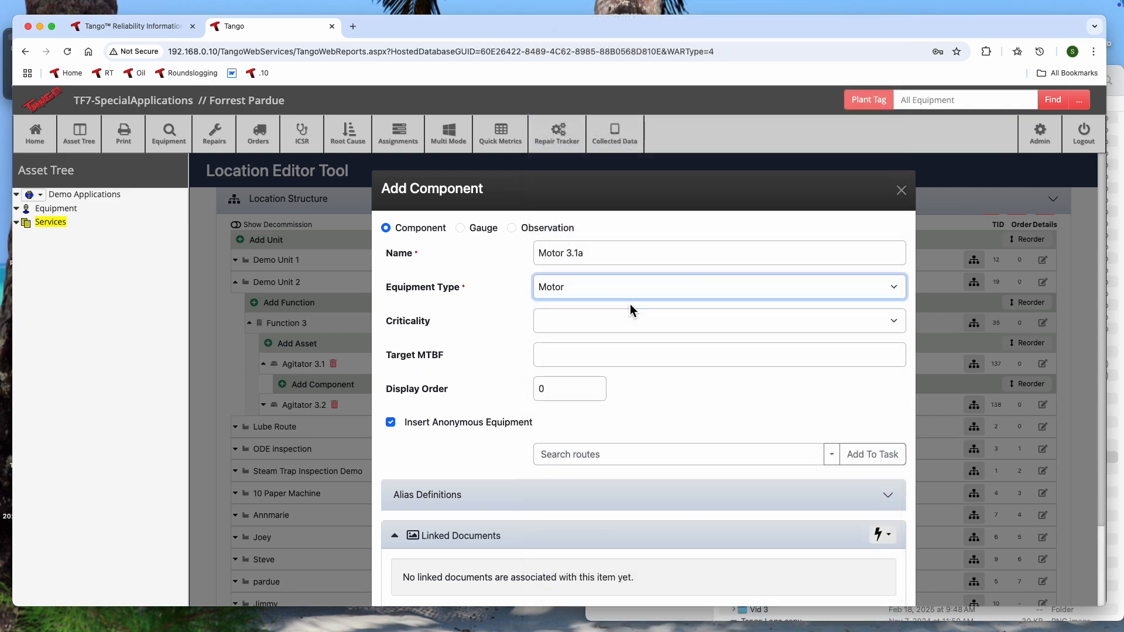
left_click(589, 293)
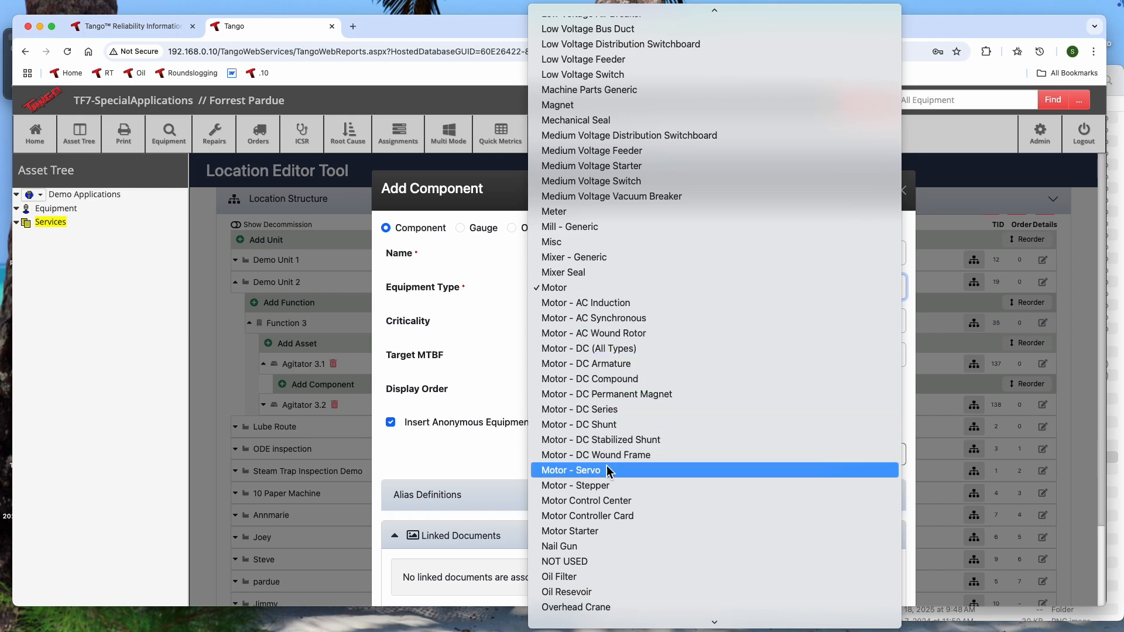
left_click(592, 288)
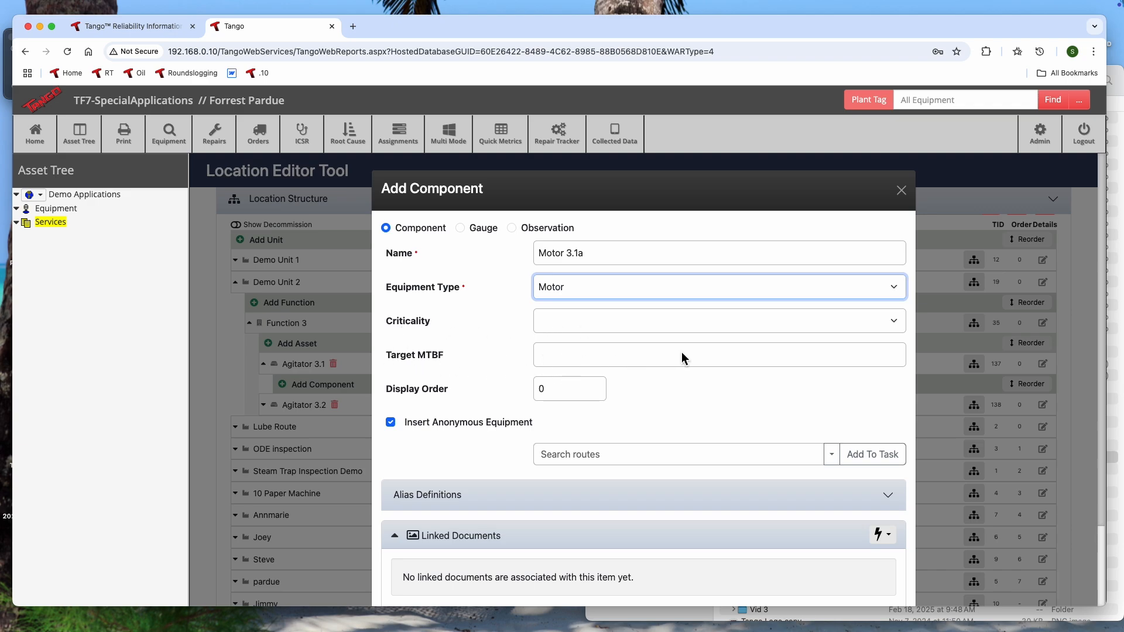
- Add the new motor component to the Demo Unit 1 Monthly task
scroll(681, 354, "down", 3)
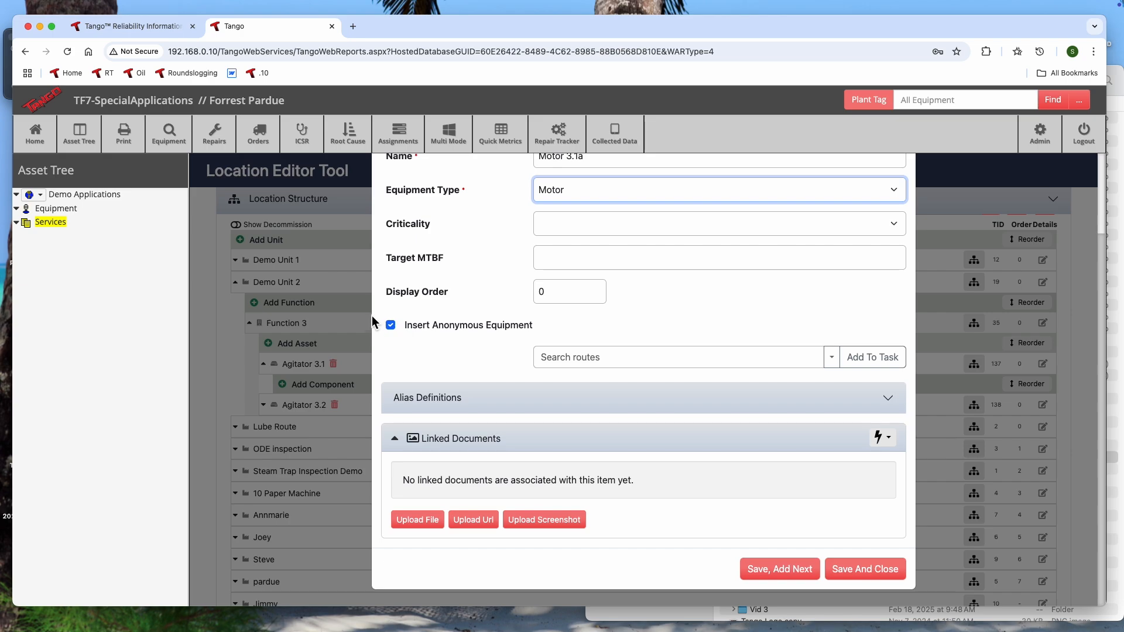
left_click(833, 358)
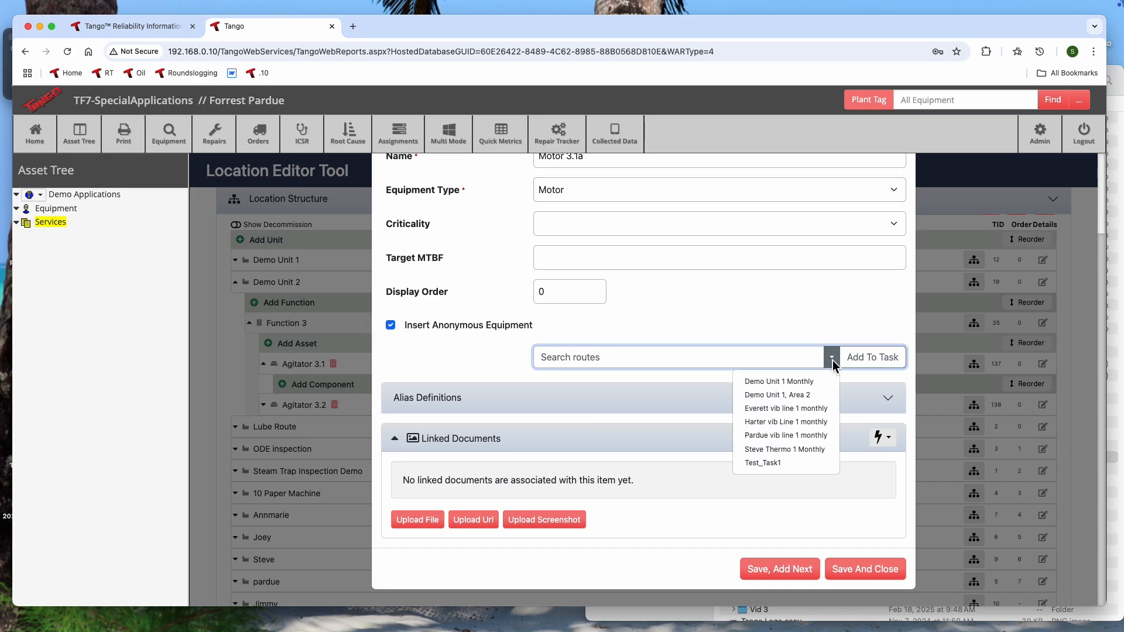
left_click(817, 381)
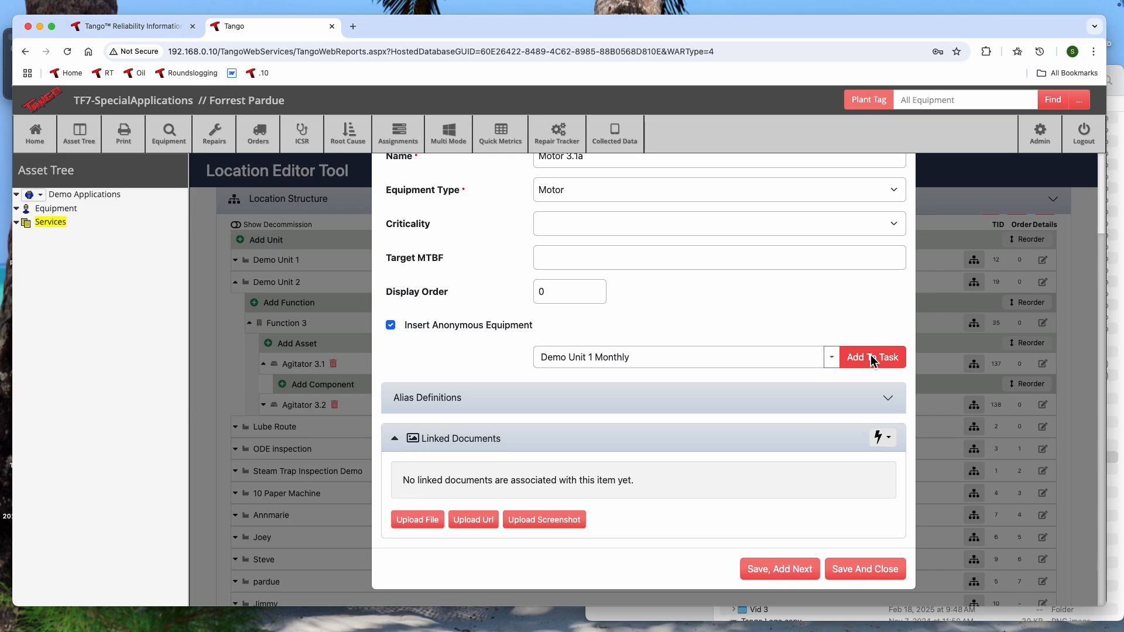
left_click(872, 358)
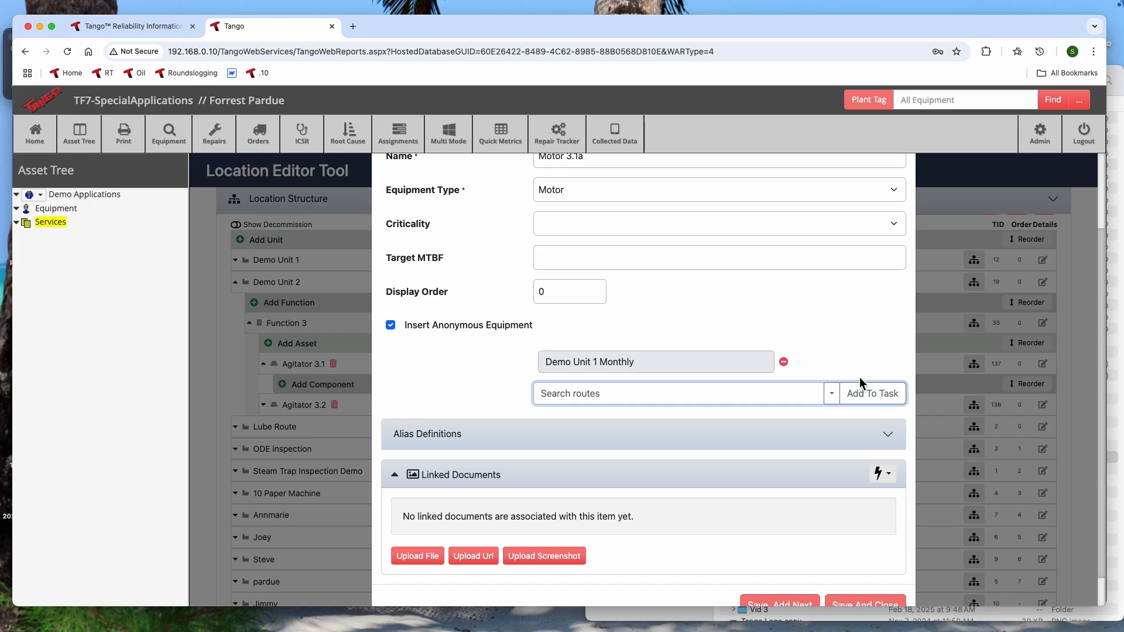
- View the motor component's Alias Definitions, and save the component while continuing to another one
left_click(863, 440)
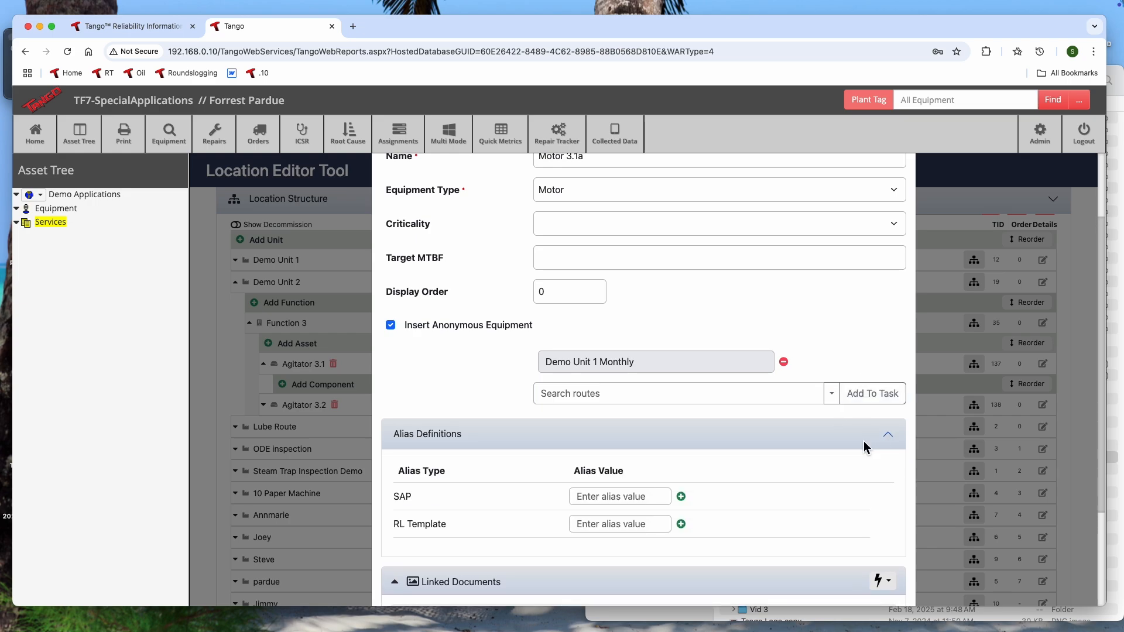
left_click(667, 438)
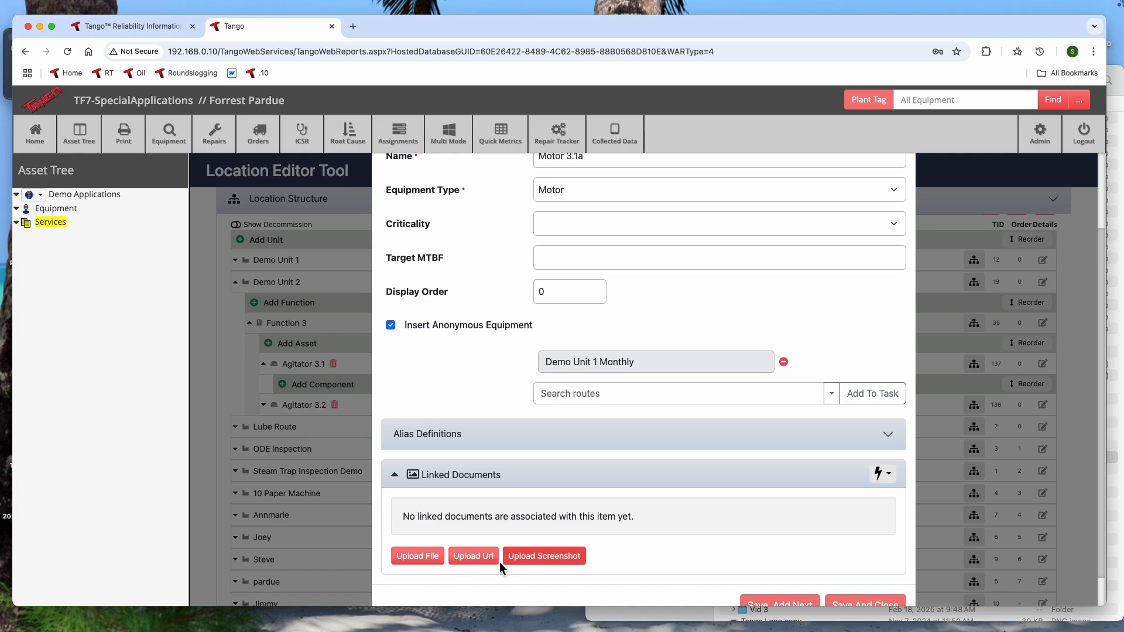
scroll(825, 574, "down", 2)
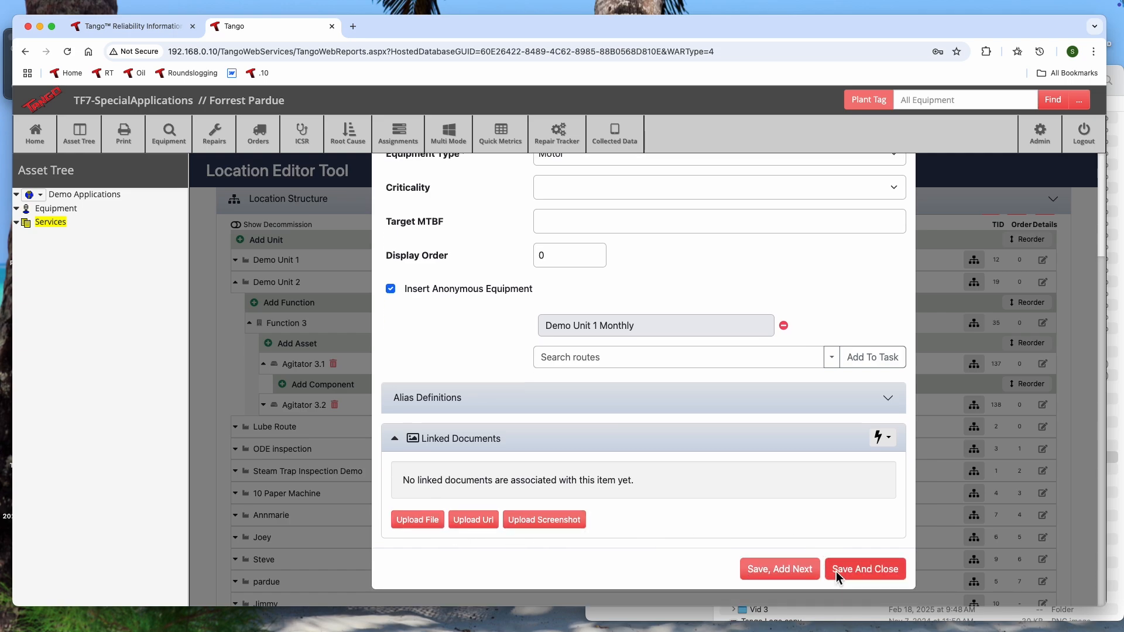
left_click(796, 574)
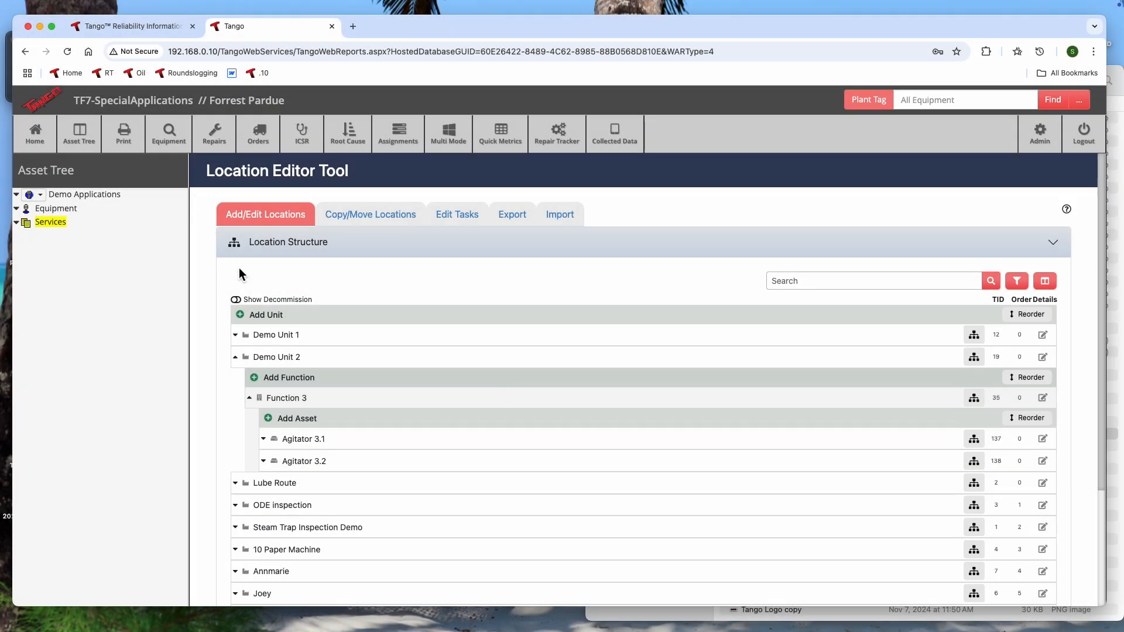
- Examine the components listed under Agitator 3.1 in Function 3, and collapse the asset
left_click(298, 439)
scroll(297, 436, "down", 1)
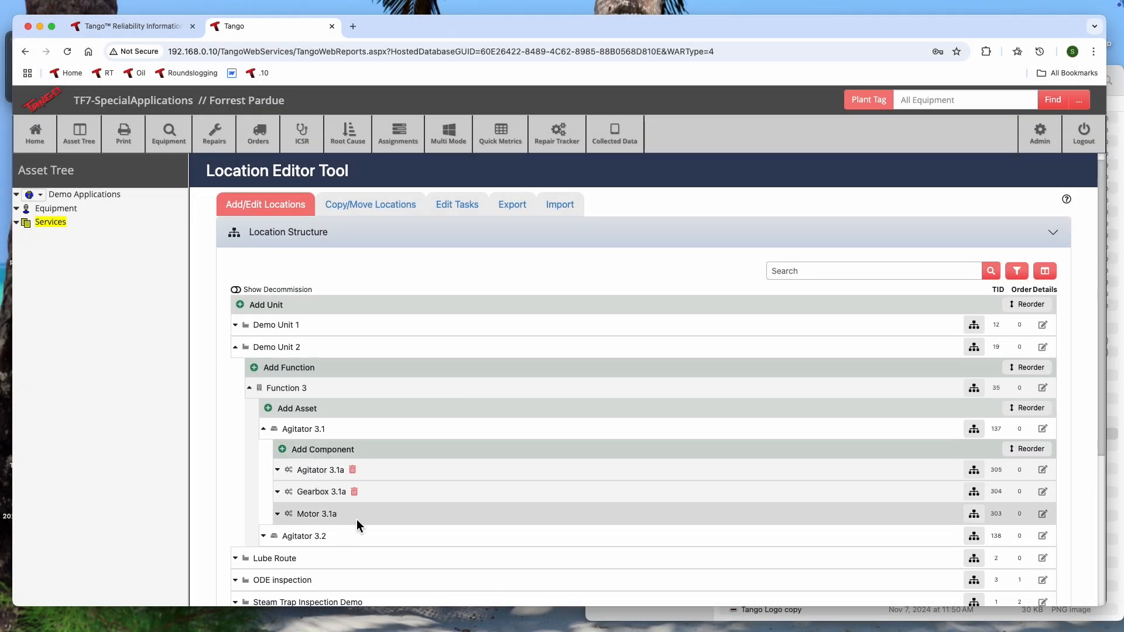
left_click(309, 436)
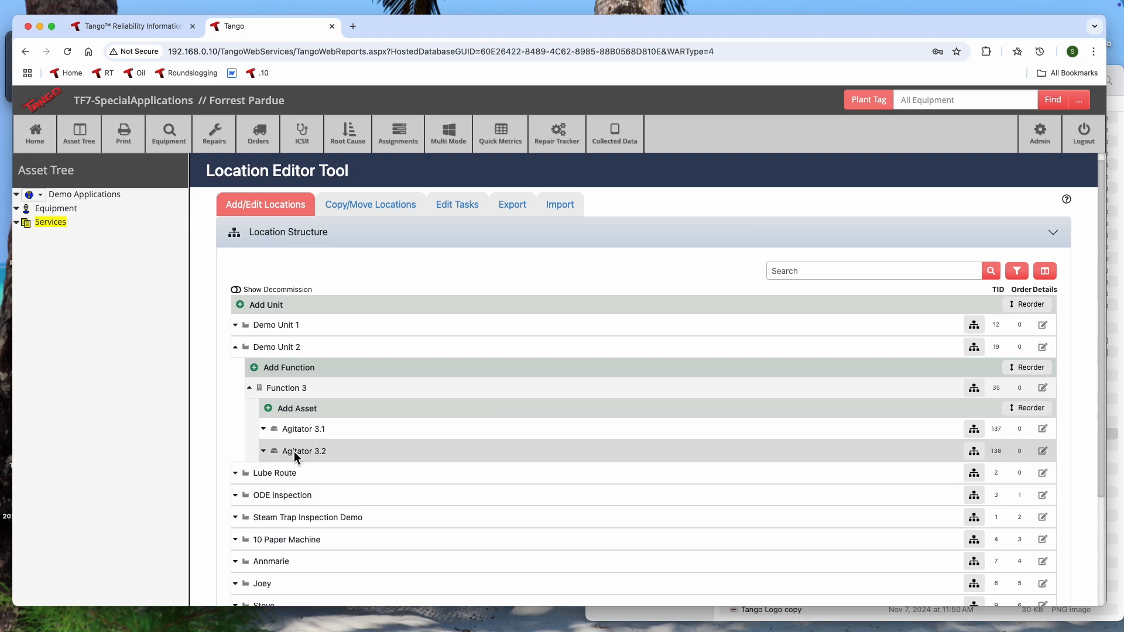
- Check the components listed under Agitator 3.2 in Function 3, and collapse the asset
left_click(294, 452)
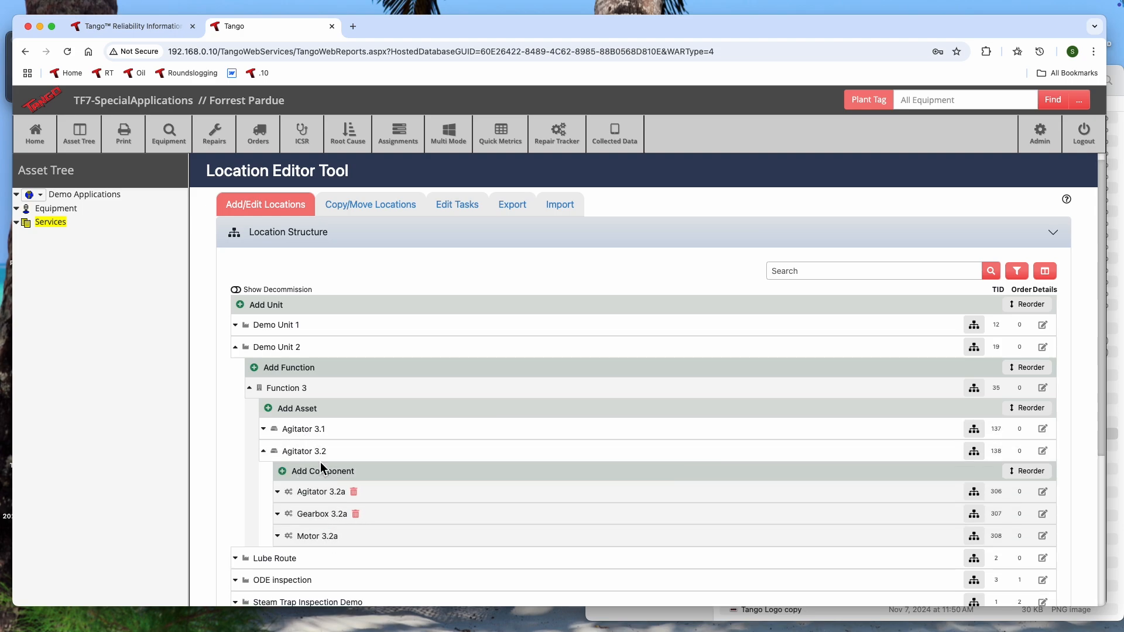
left_click(305, 450)
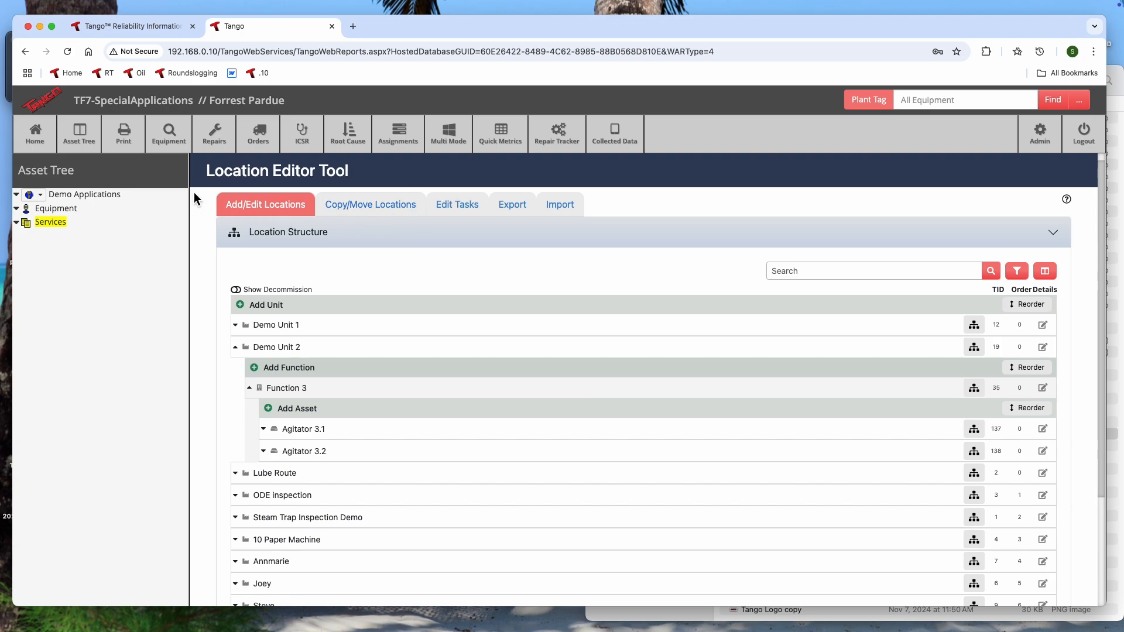
- Reorder the assets under Function 3 with Agitator 3.1 ahead of Agitator 3.2, and commit the order
scroll(194, 192, "down", 2)
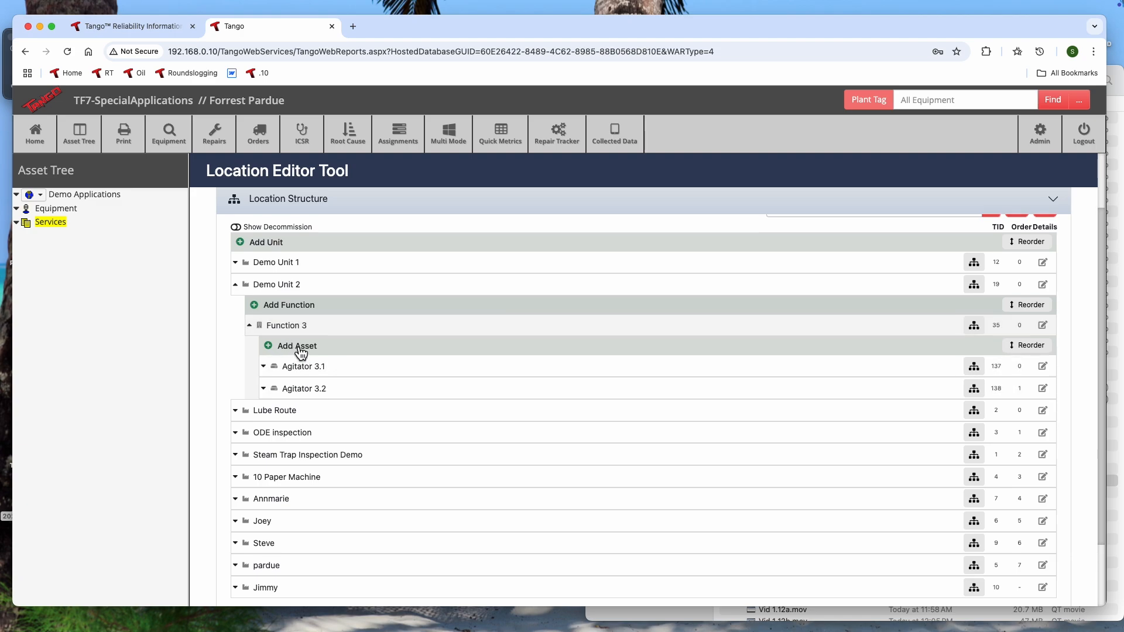
left_click(1048, 349)
left_click_drag(459, 399, 499, 373)
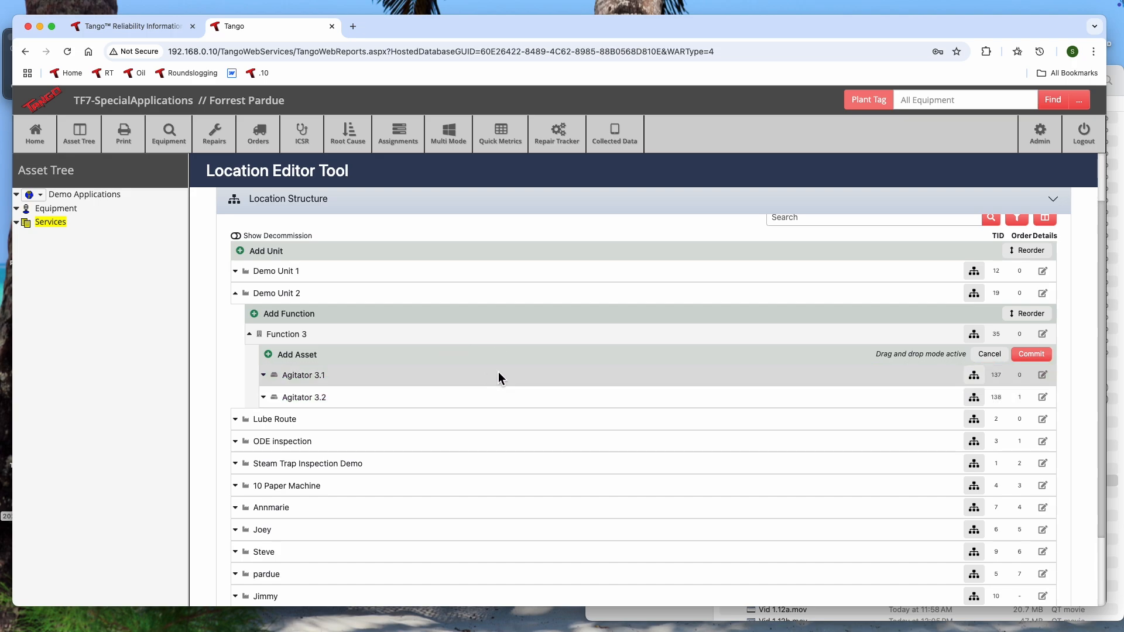
left_click(1036, 355)
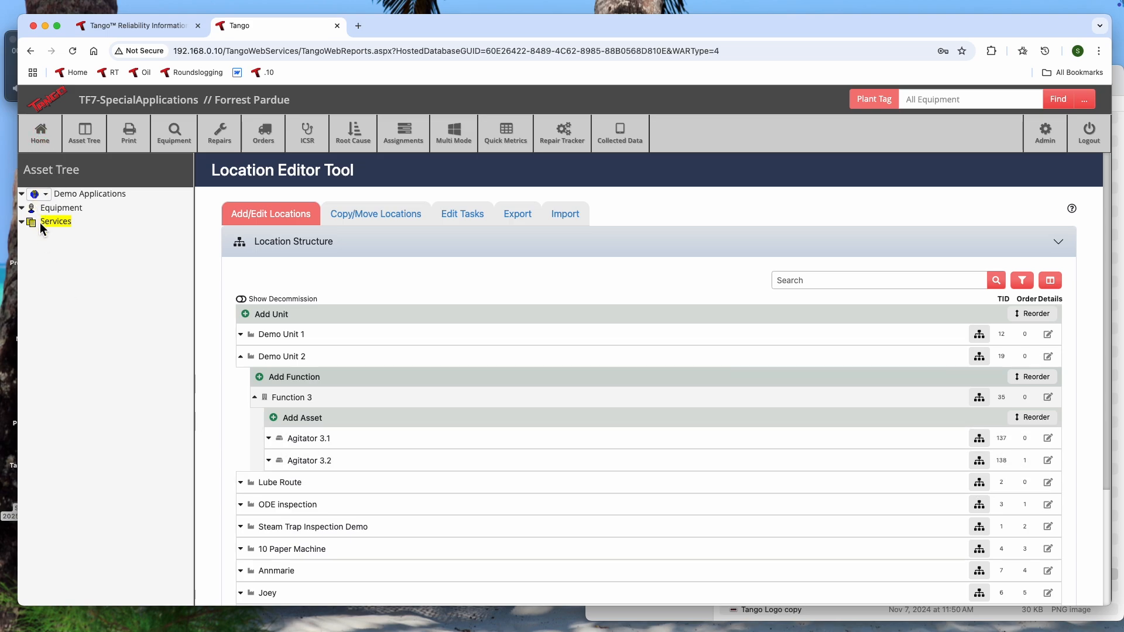
- Check the components of both agitators in Function 3, and locate component Agitator 3.1a in the Asset Tree
left_click(270, 461)
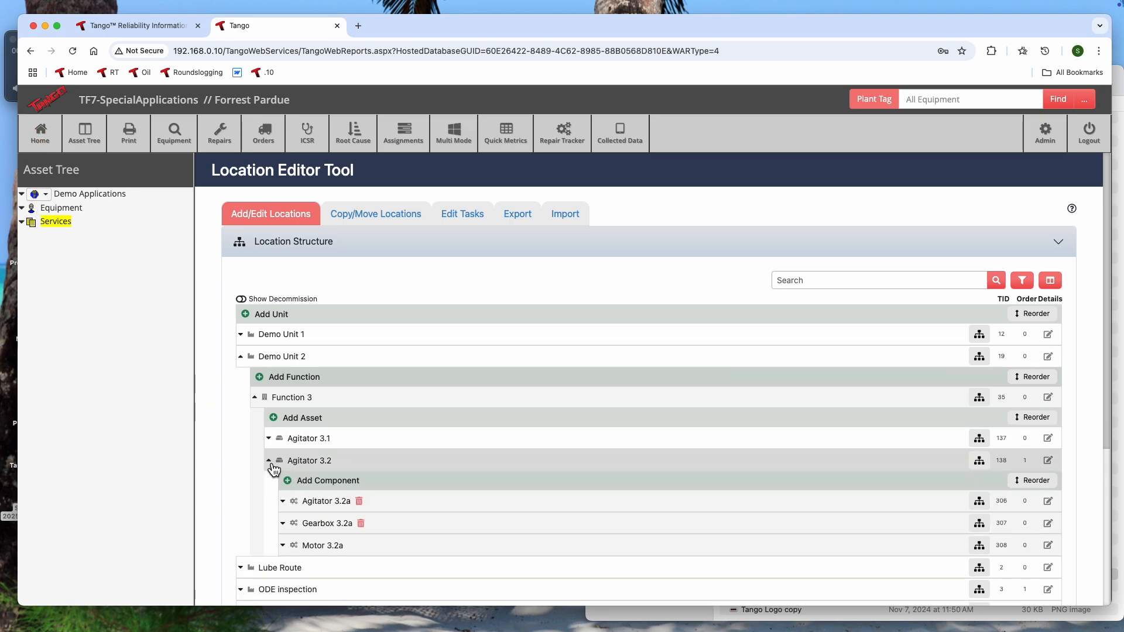
left_click(269, 461)
left_click(269, 438)
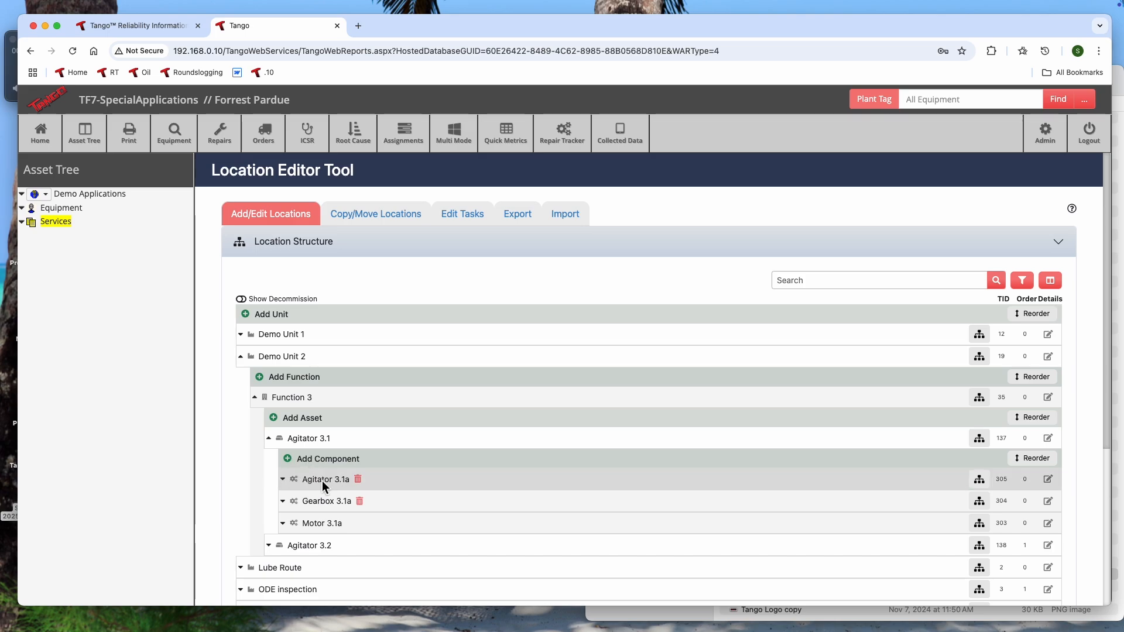
left_click(980, 480)
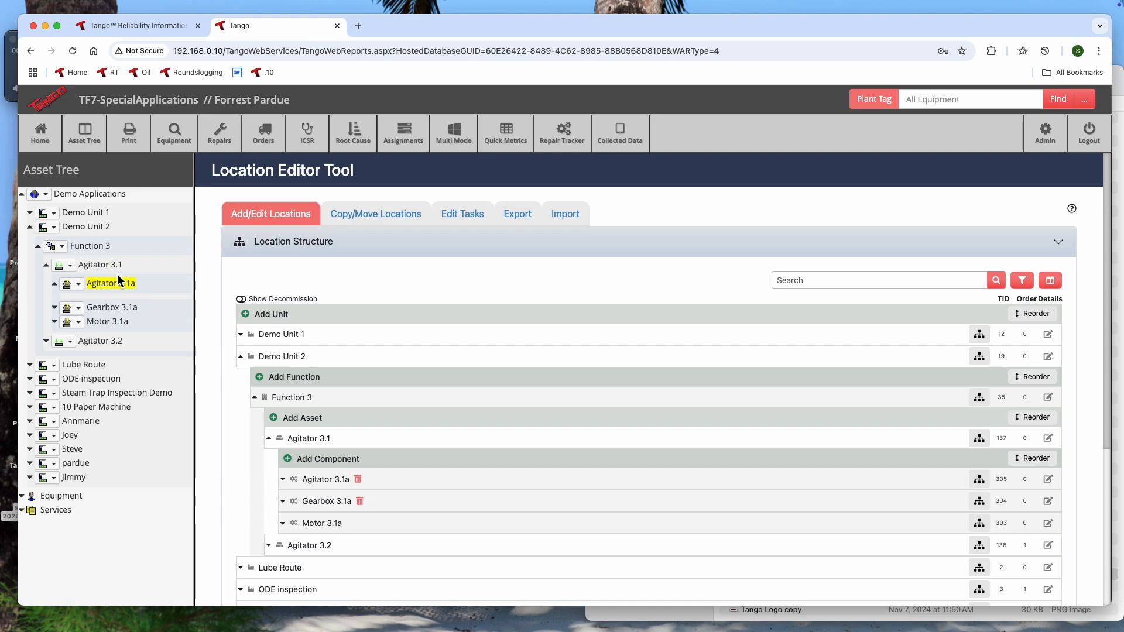
- Review the Condition Management Actions and Other Reports available for Agitator 3.1a in the Asset Tree, and collapse the tree
left_click(76, 285)
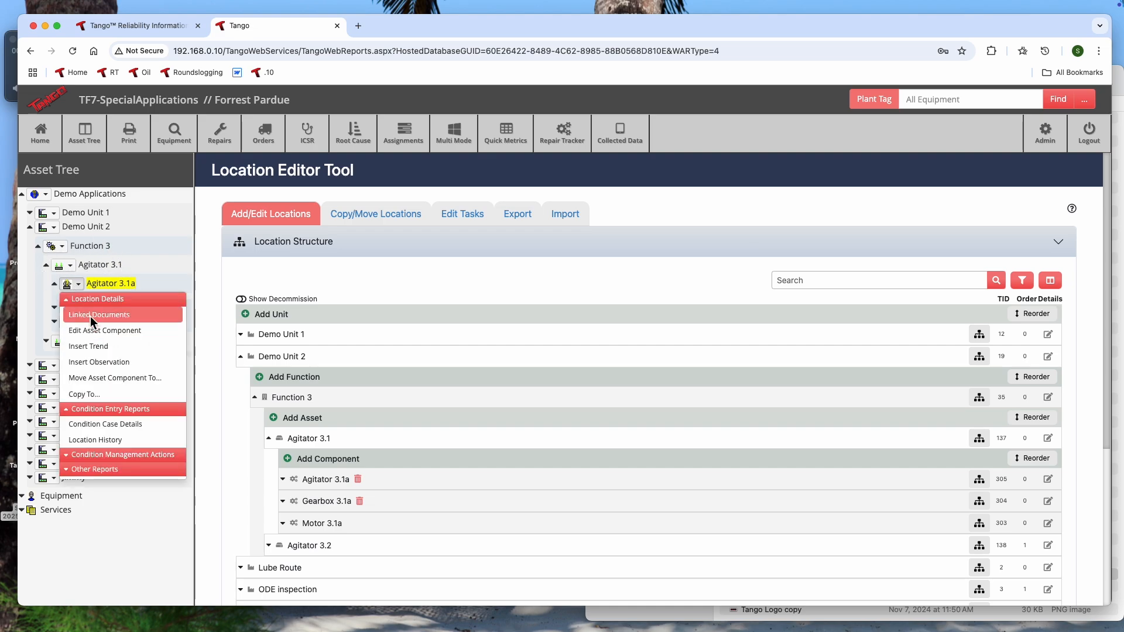
left_click(67, 456)
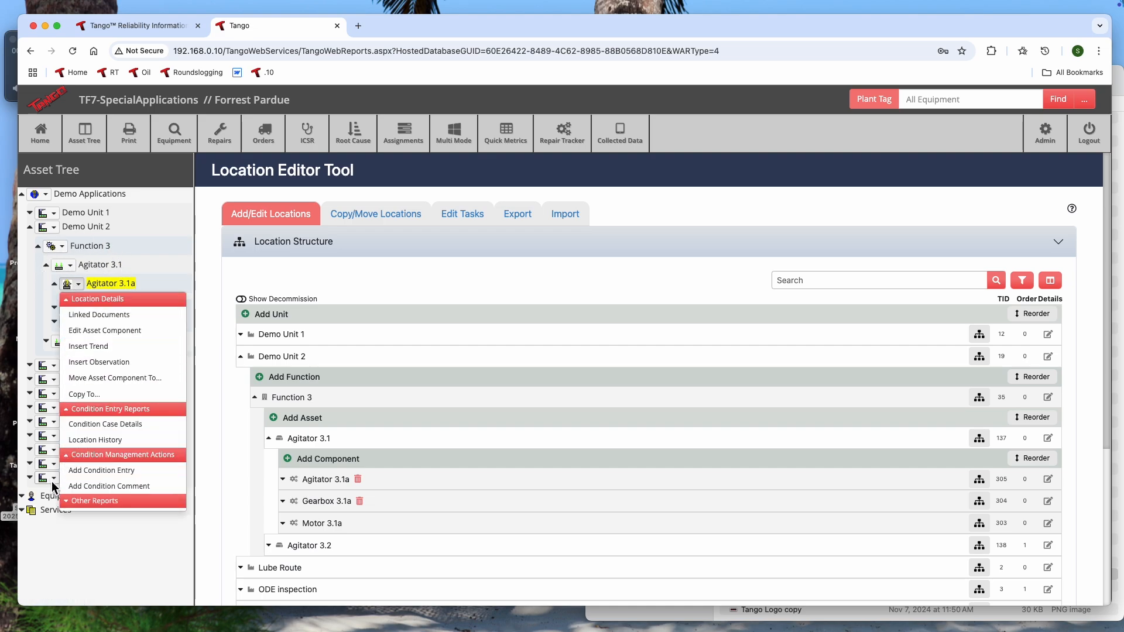
left_click(66, 502)
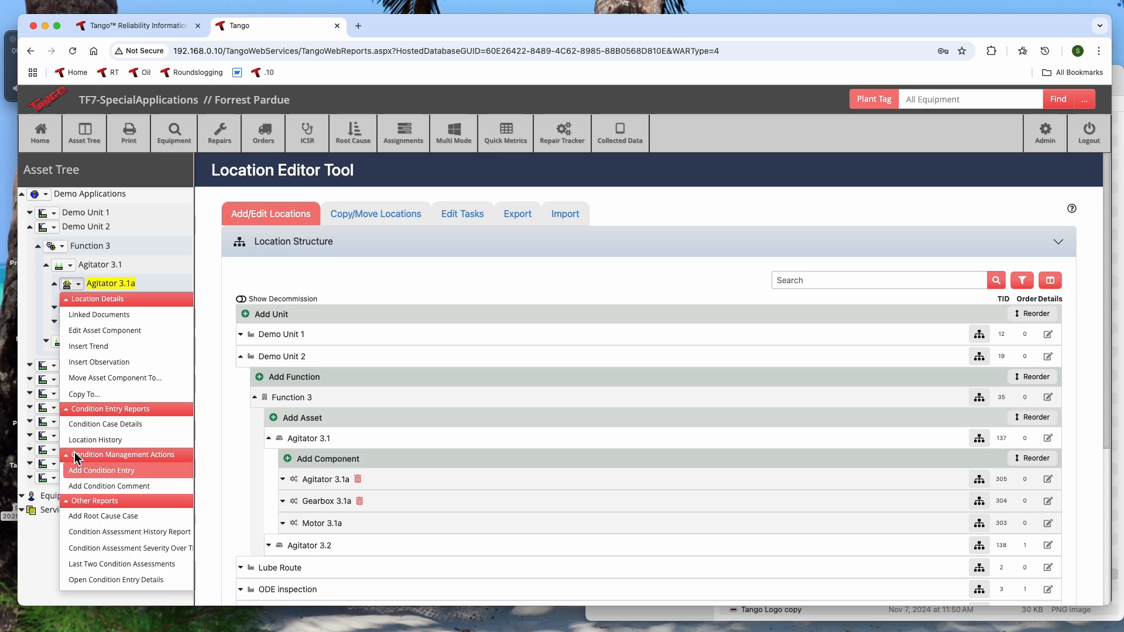
left_click(22, 193)
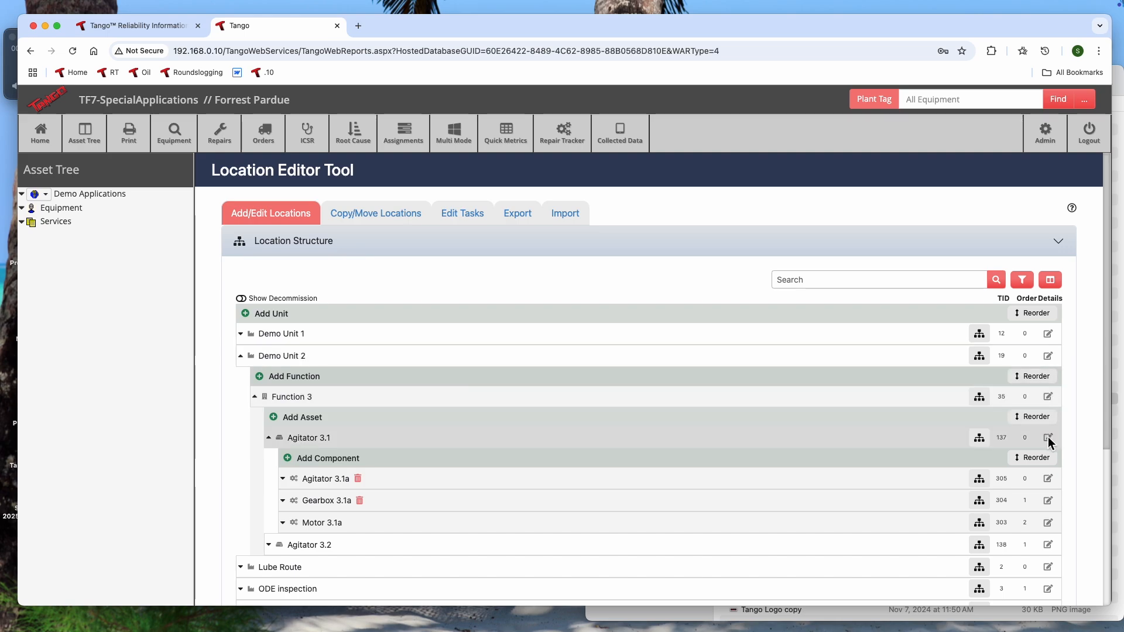
- View the location details of Gearbox 3.1a and the task routes it can be added to
left_click(1049, 501)
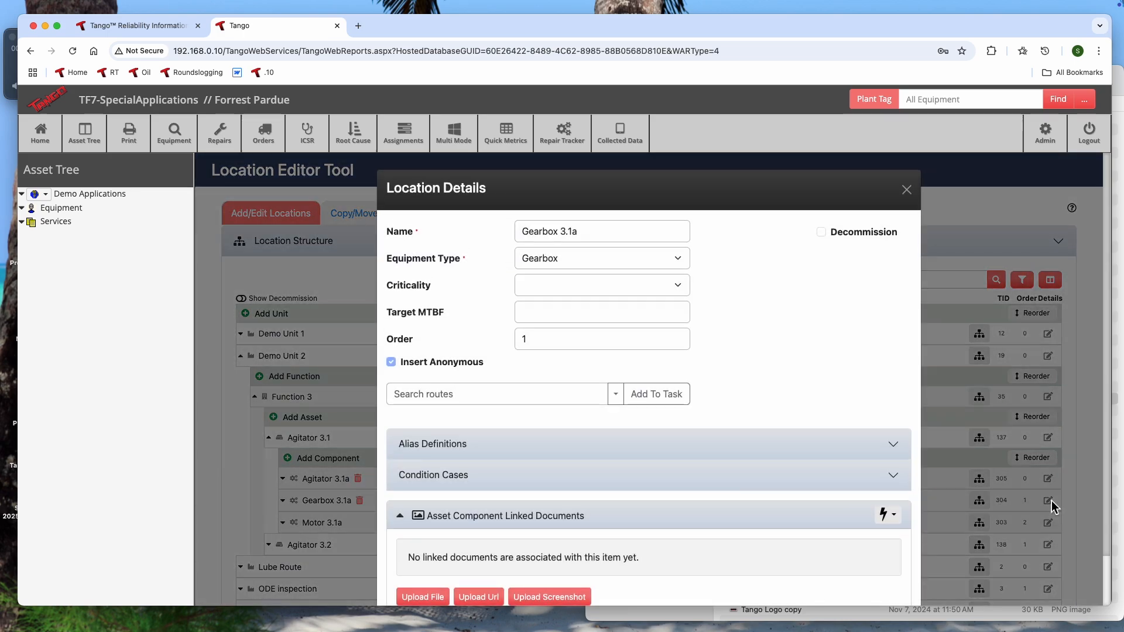
scroll(869, 406, "down", 1)
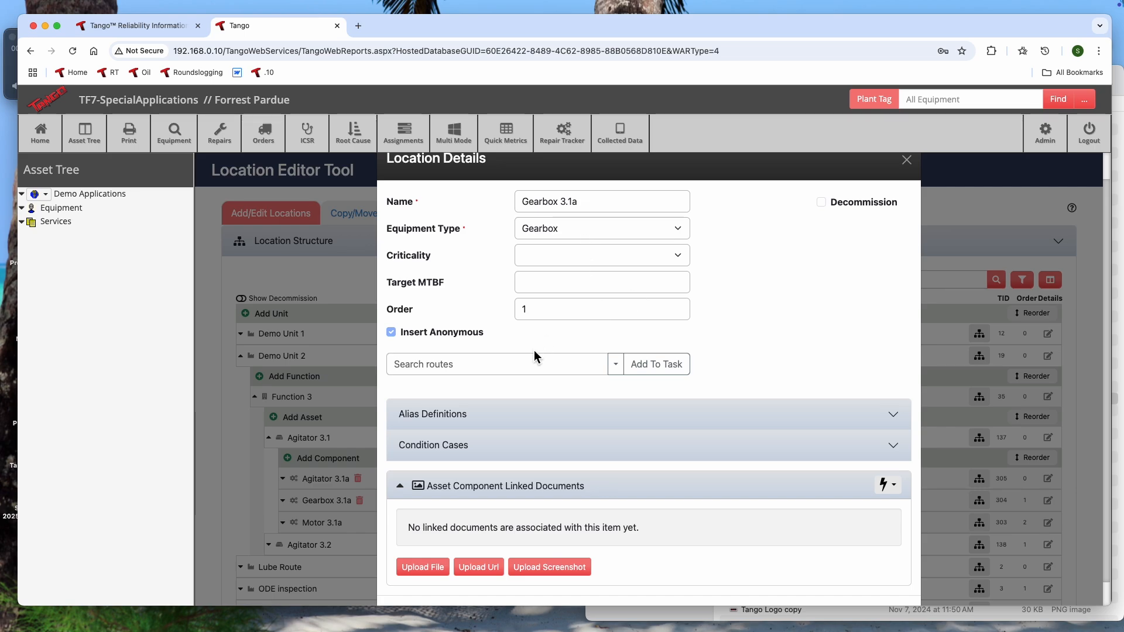
left_click(618, 364)
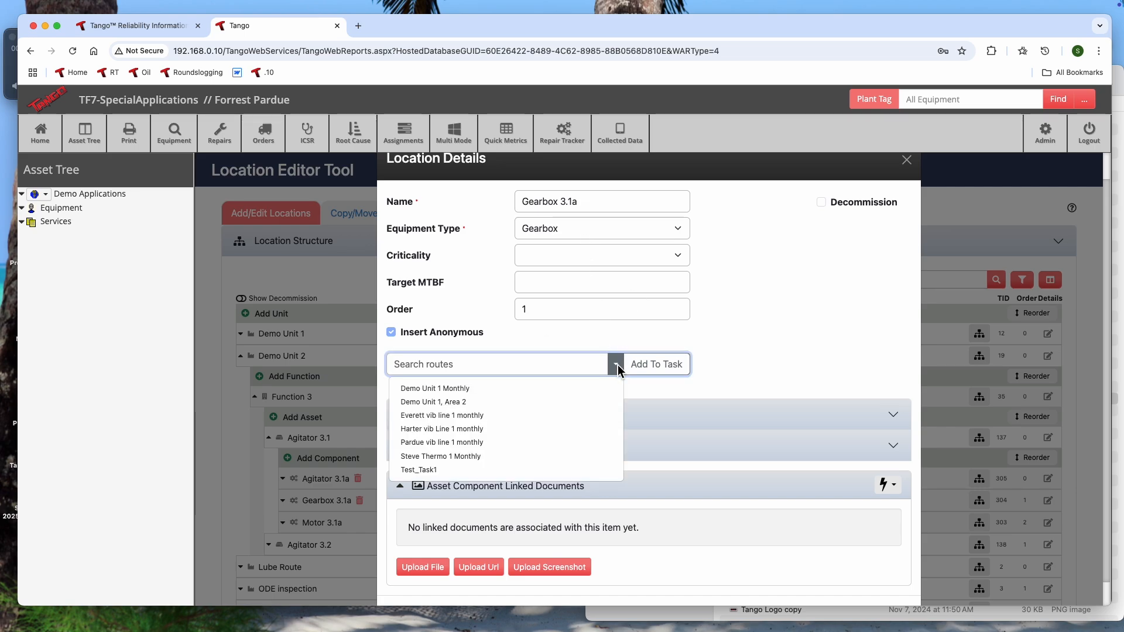
left_click(617, 364)
- View the Alias Definitions and Condition Cases sections in Gearbox 3.1a's location details
left_click(614, 414)
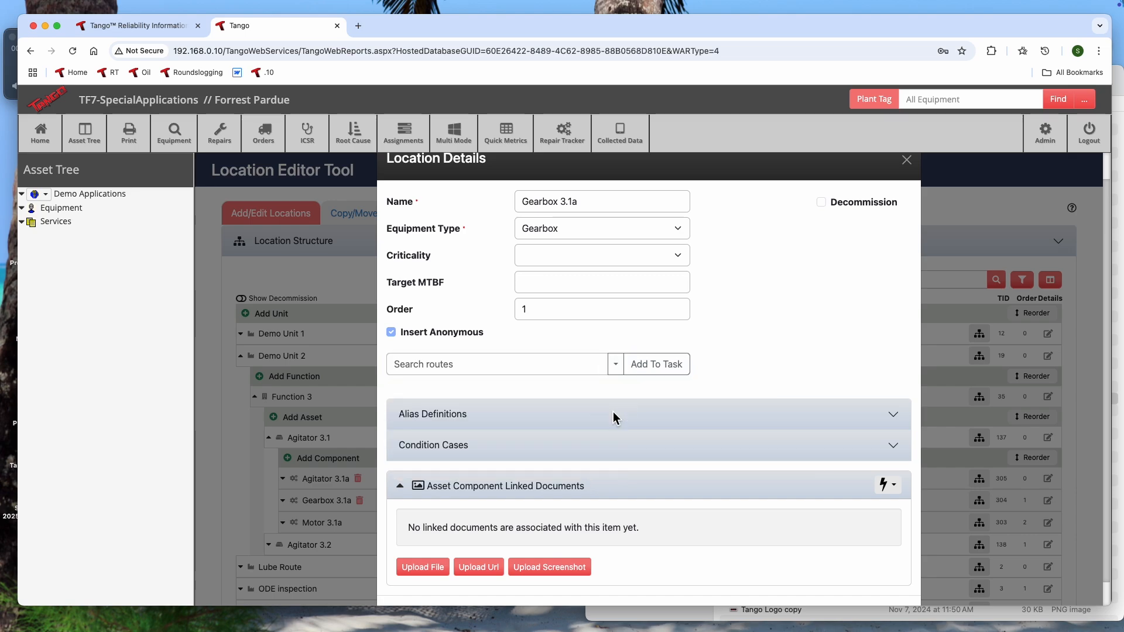
left_click(613, 413)
left_click(611, 445)
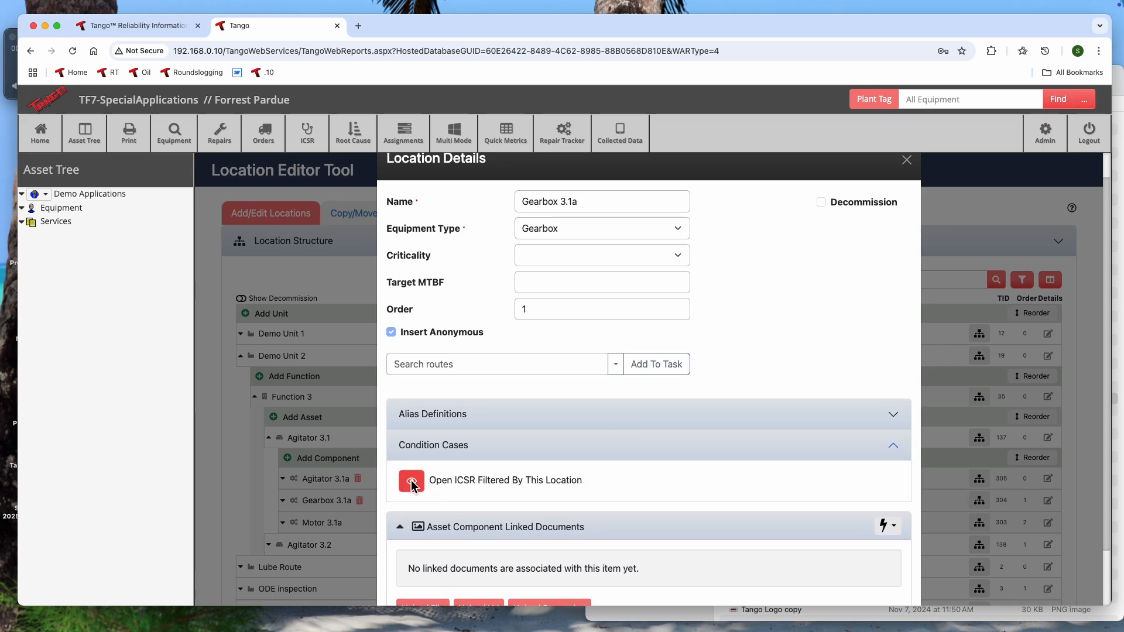
left_click(577, 442)
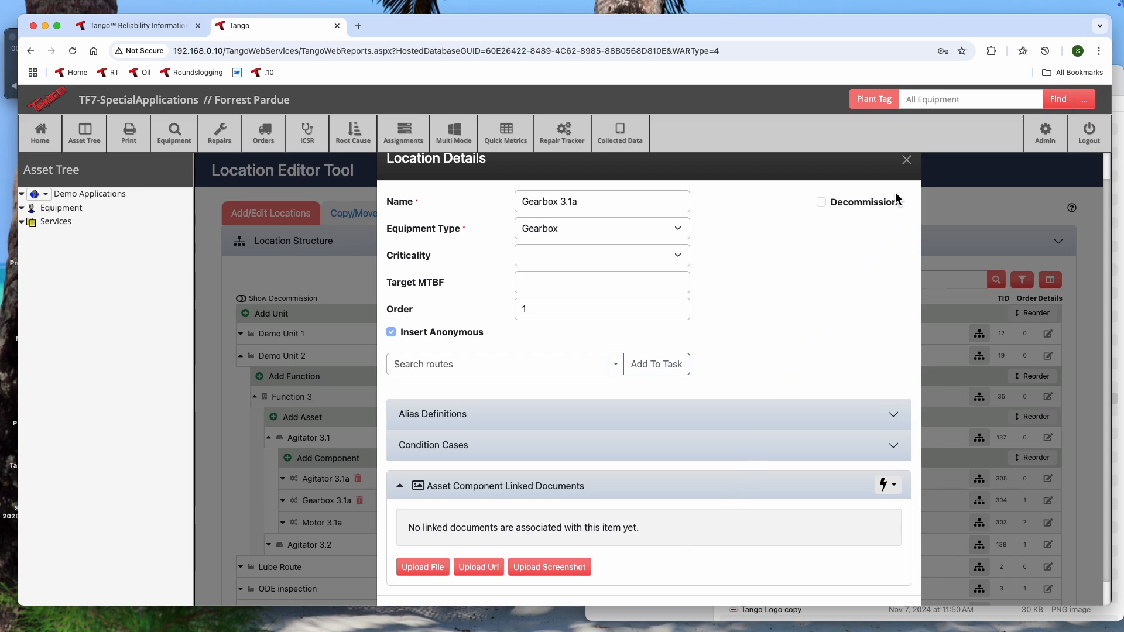
- Decommission Gearbox 3.1a and close its location details
left_click(821, 202)
left_click(662, 125)
left_click(907, 159)
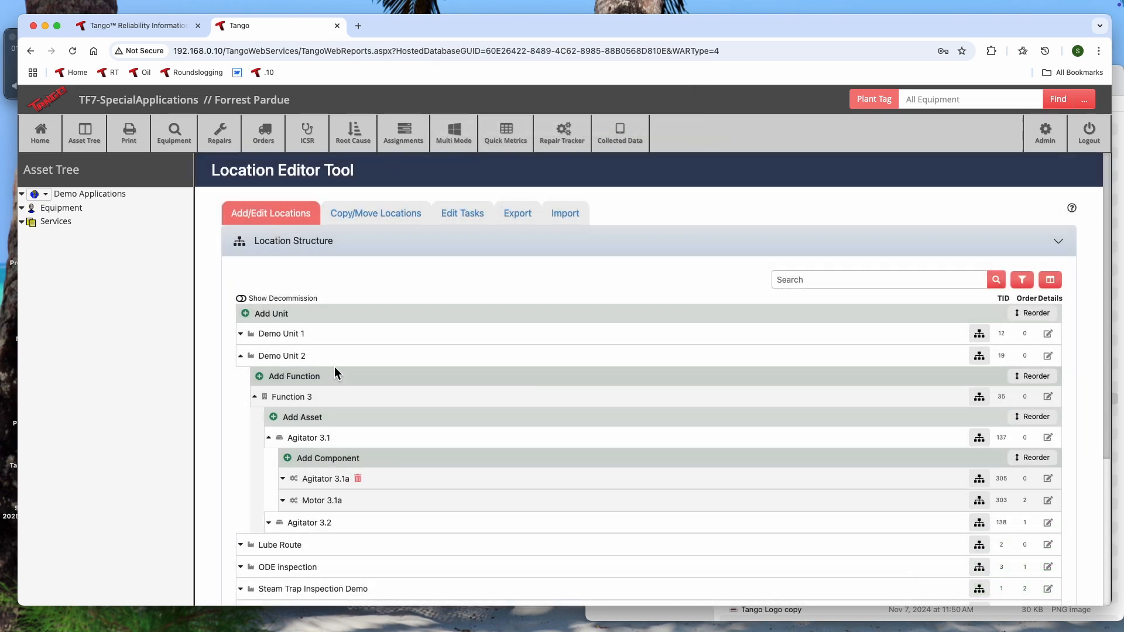
- Show decommissioned locations, and remove the decommission setting from Gearbox 3.1a under Agitator 3.1
left_click(242, 300)
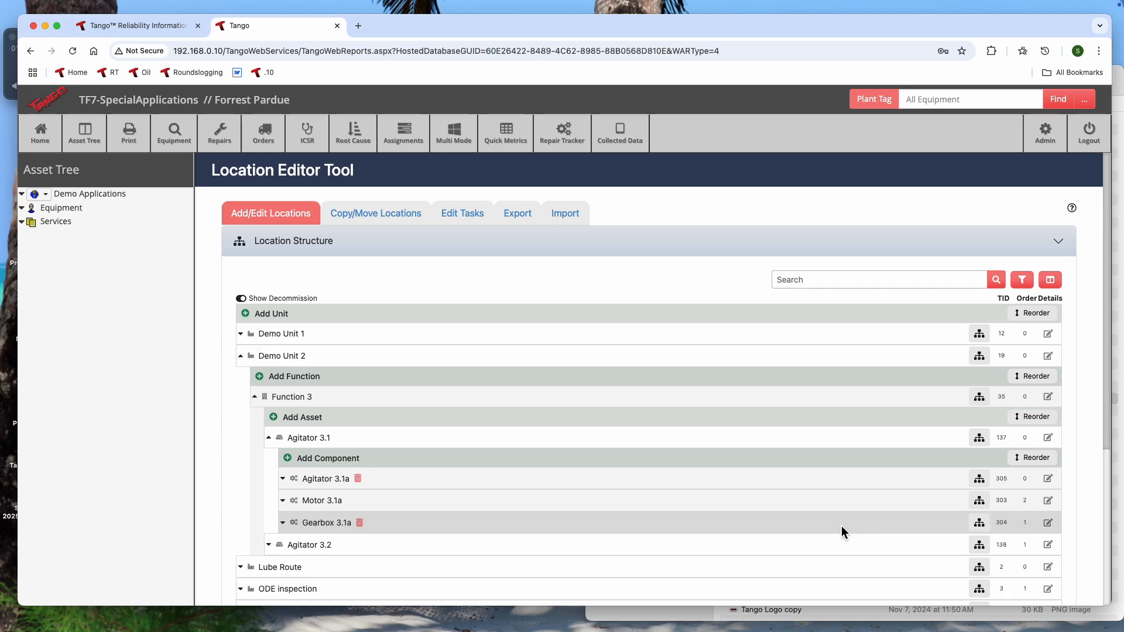
left_click(1048, 523)
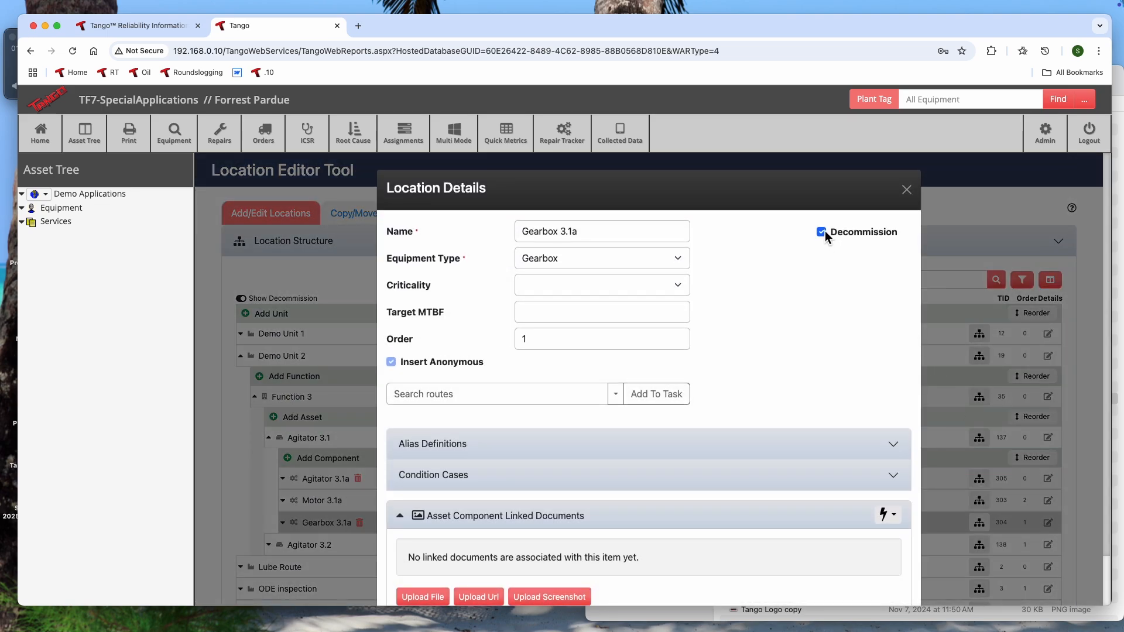
left_click(822, 232)
left_click(907, 189)
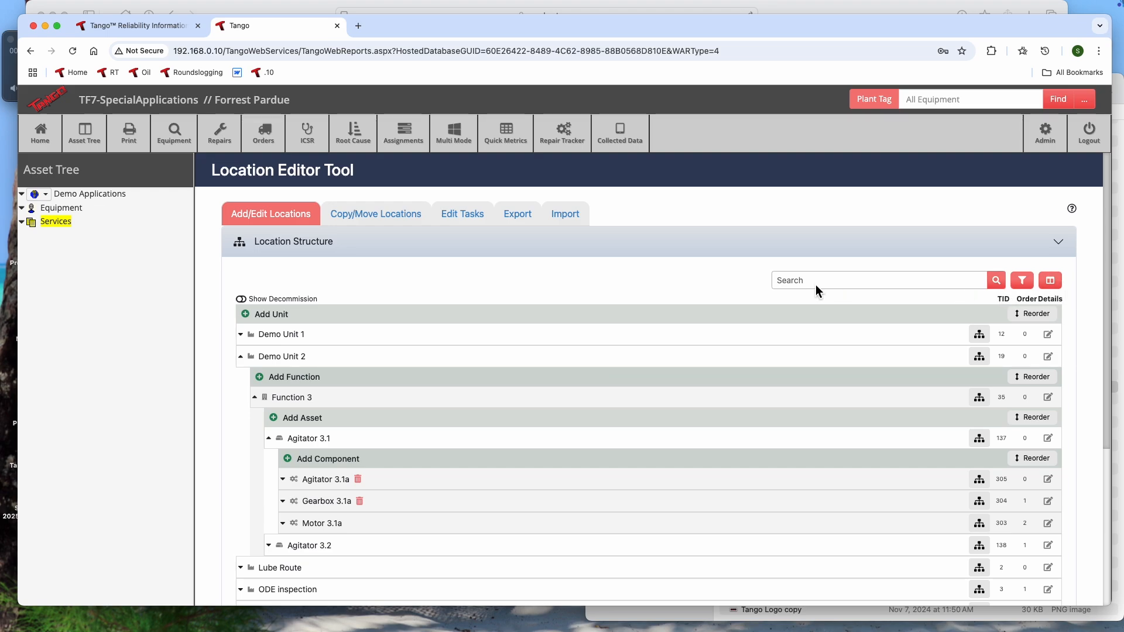
- Filter the location structure by the equipment type "Motor - AC Induction"
left_click(1021, 282)
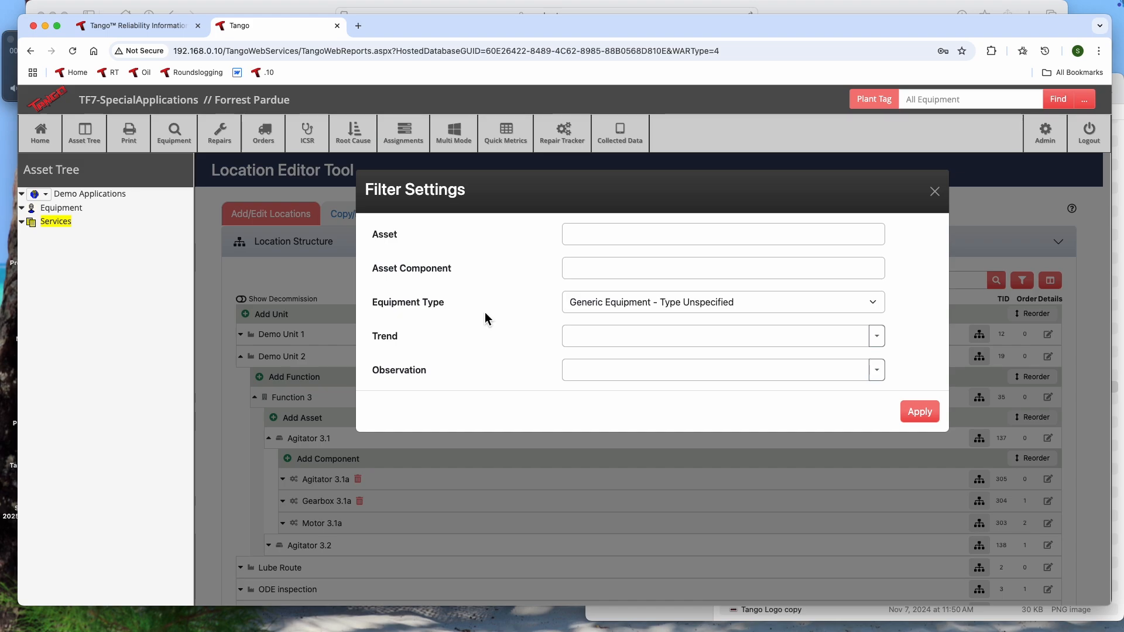
left_click(806, 303)
scroll(742, 336, "down", 20)
scroll(742, 335, "up", 20)
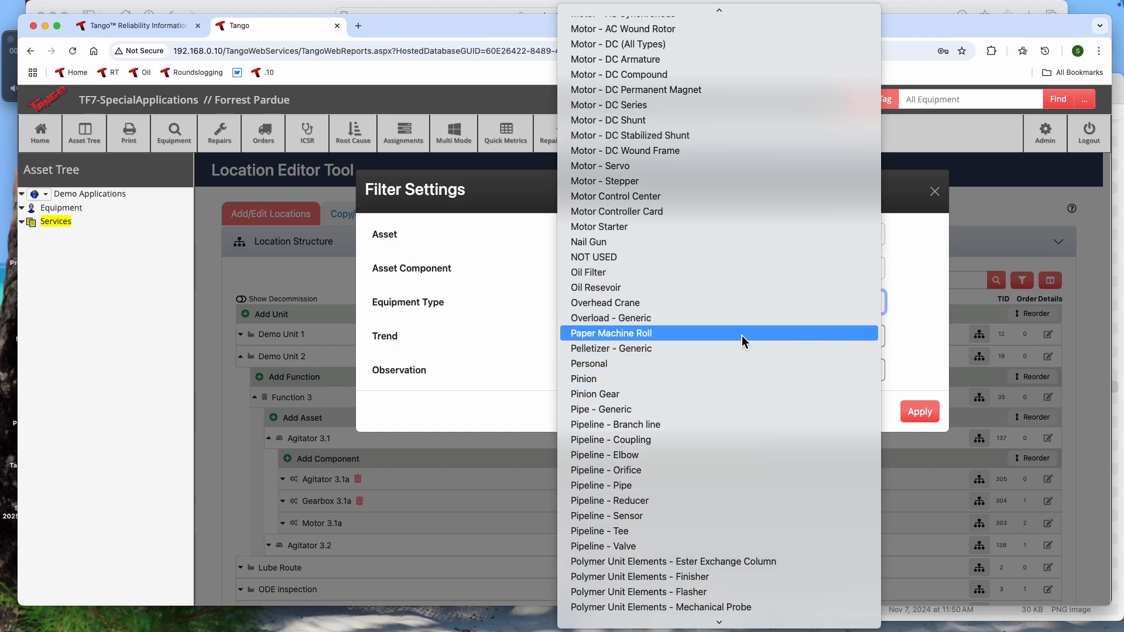
left_click(720, 245)
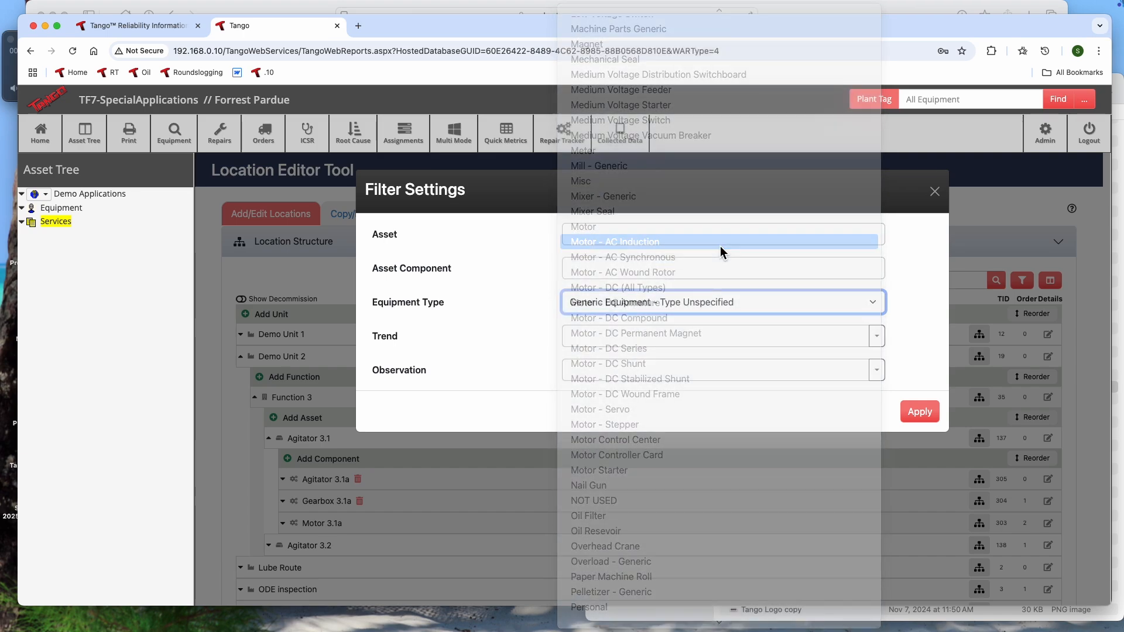
left_click(915, 425)
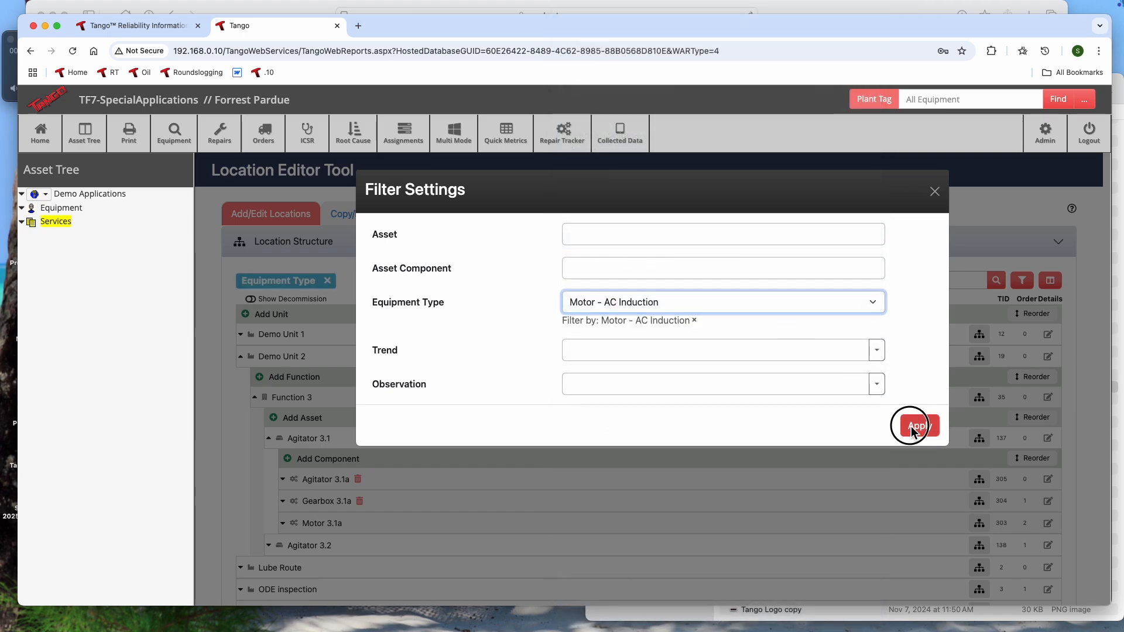
- Examine the filtered components under Agitator 3.1 in Demo Unit 2's Function 3, and clear the Equipment Type filter
left_click(241, 357)
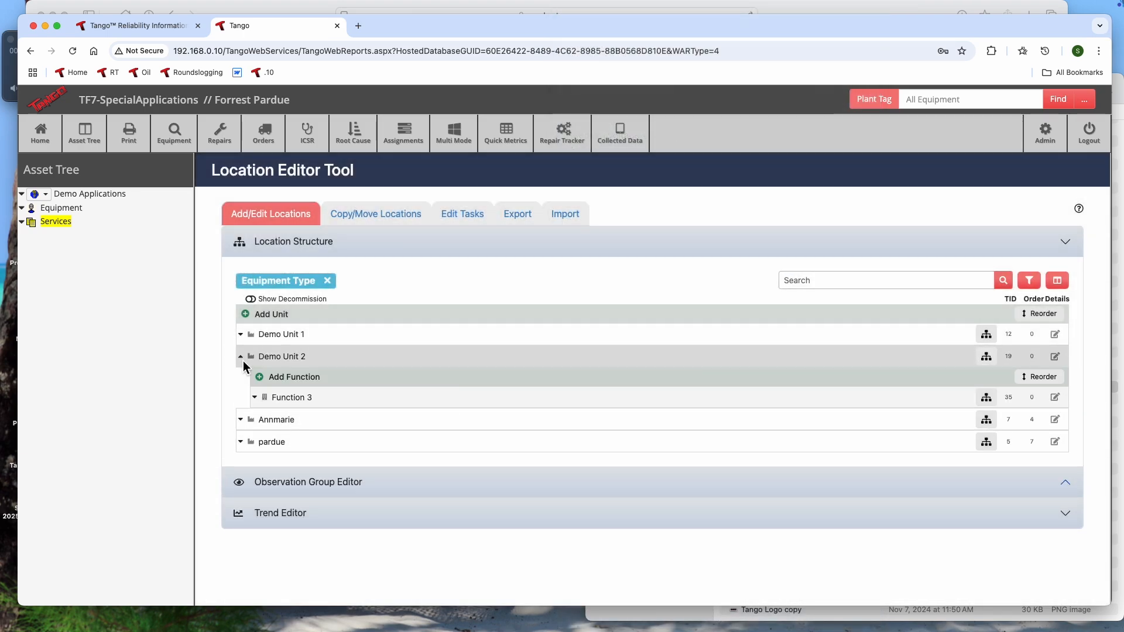
left_click(255, 397)
left_click(270, 440)
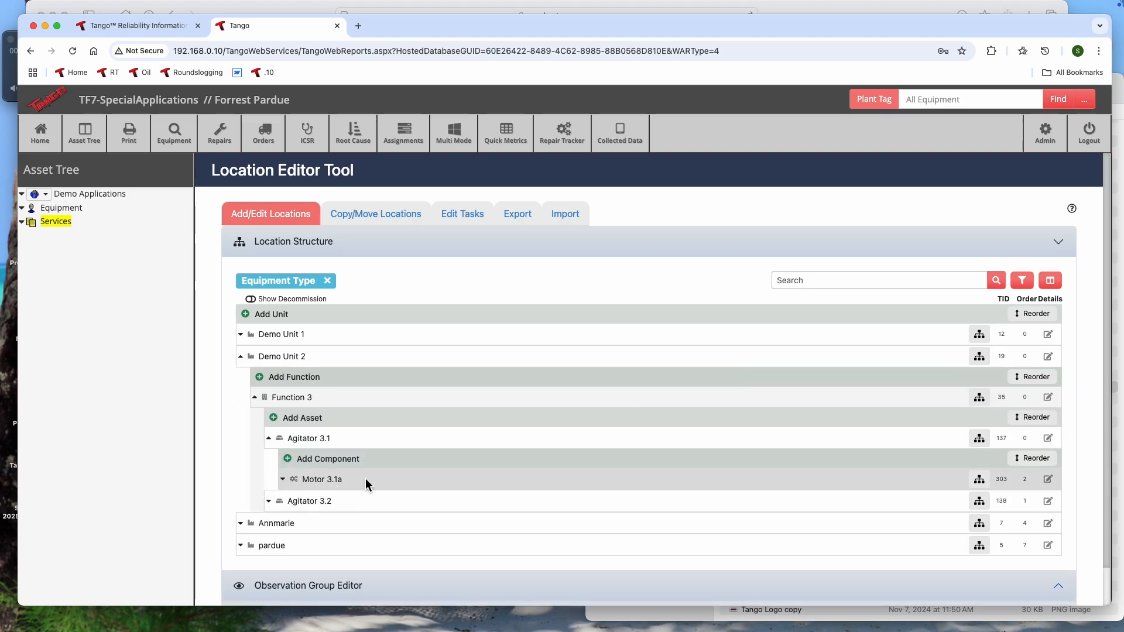
left_click(329, 281)
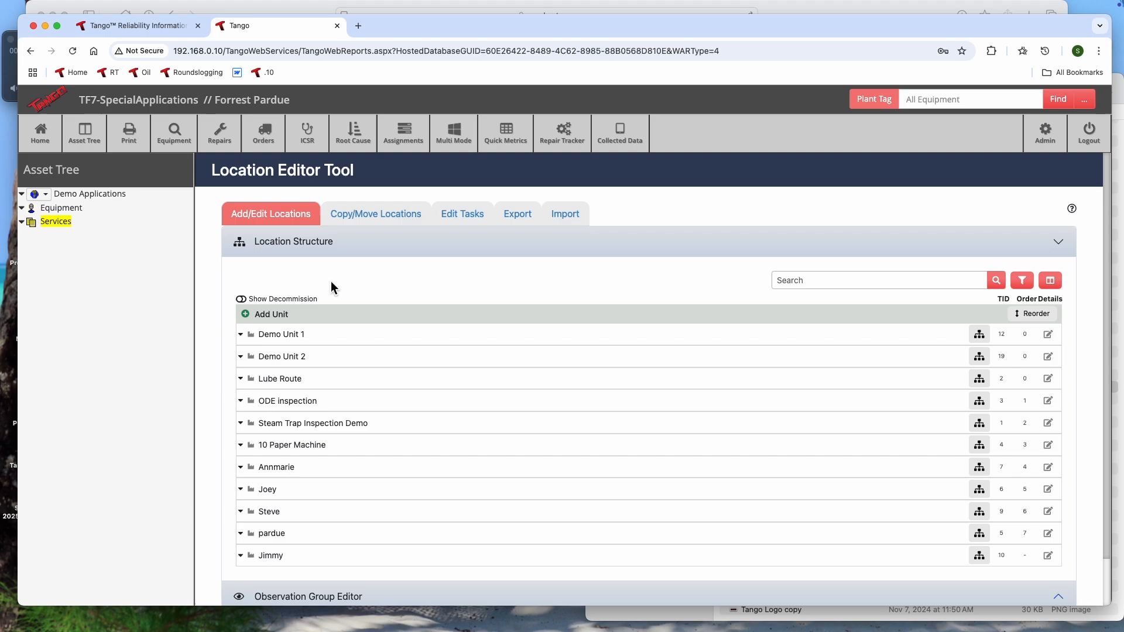
- Expand Demo Unit 2 and Function 3 down to the components of Agitator 3.1
left_click(238, 357)
scroll(253, 396, "down", 2)
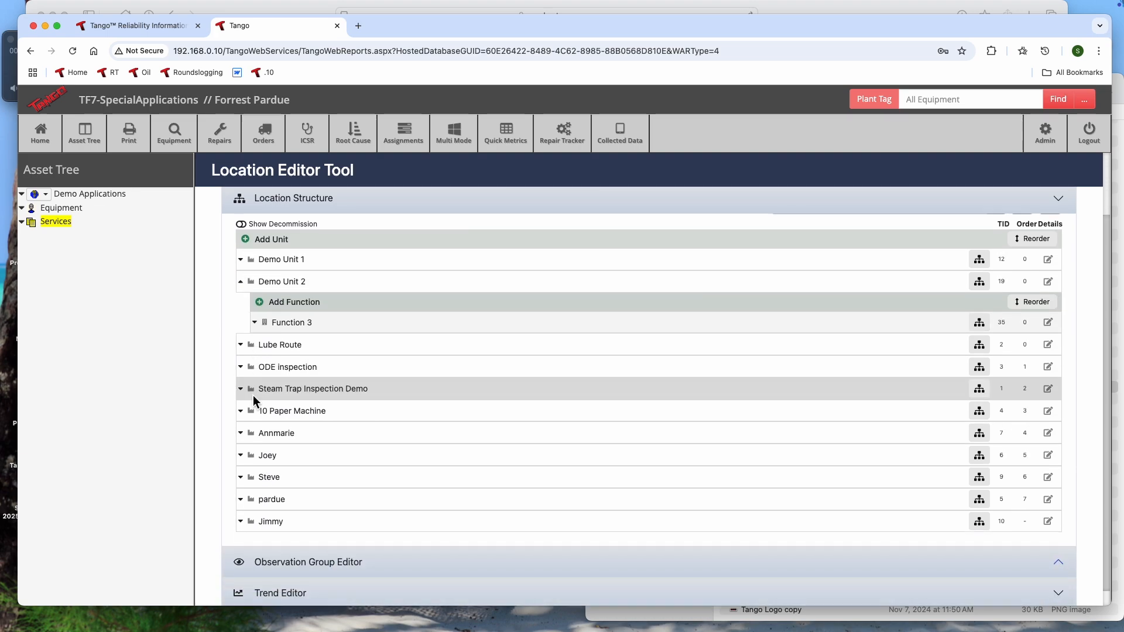
left_click(256, 324)
left_click(268, 363)
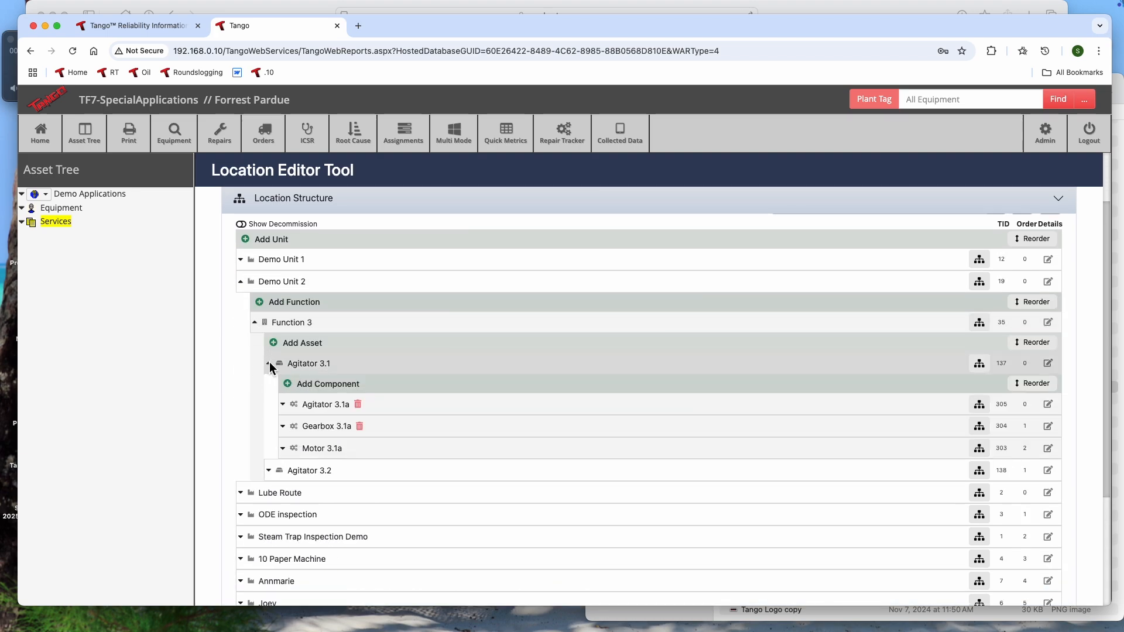
scroll(206, 259, "up", 2)
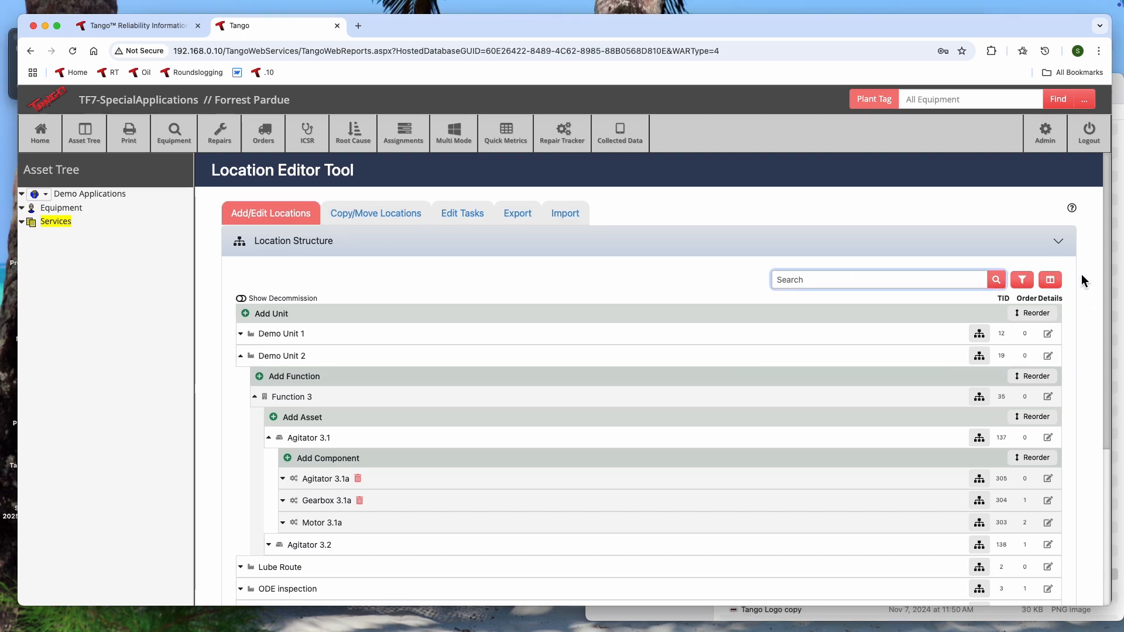
- Hide the Tango ID column in the location structure's column options and show it again
left_click(1050, 280)
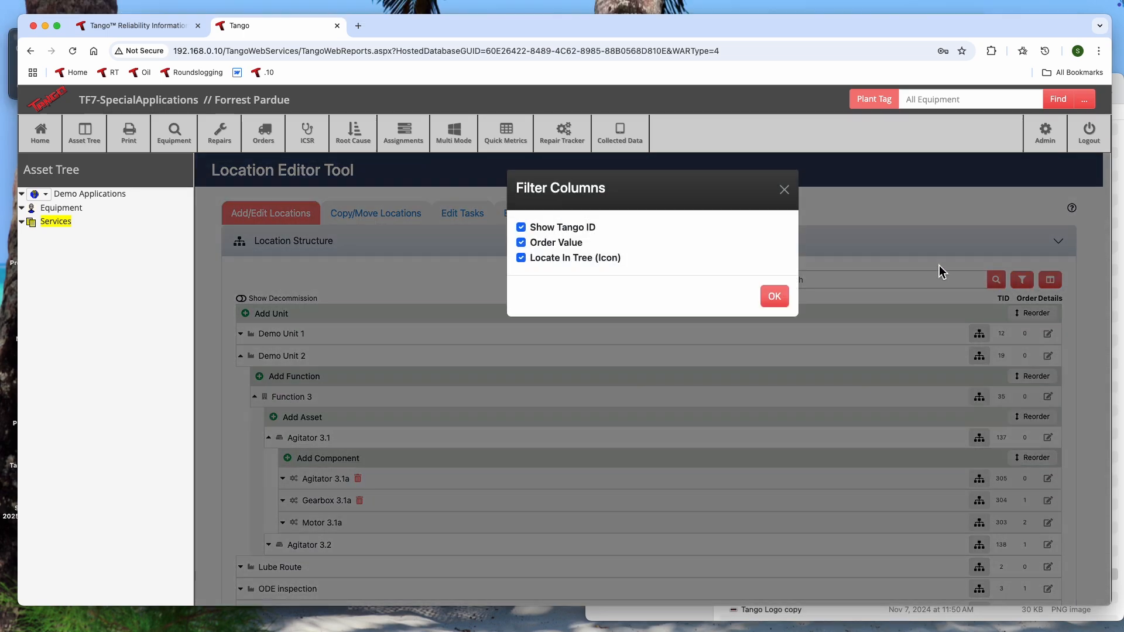
left_click(521, 228)
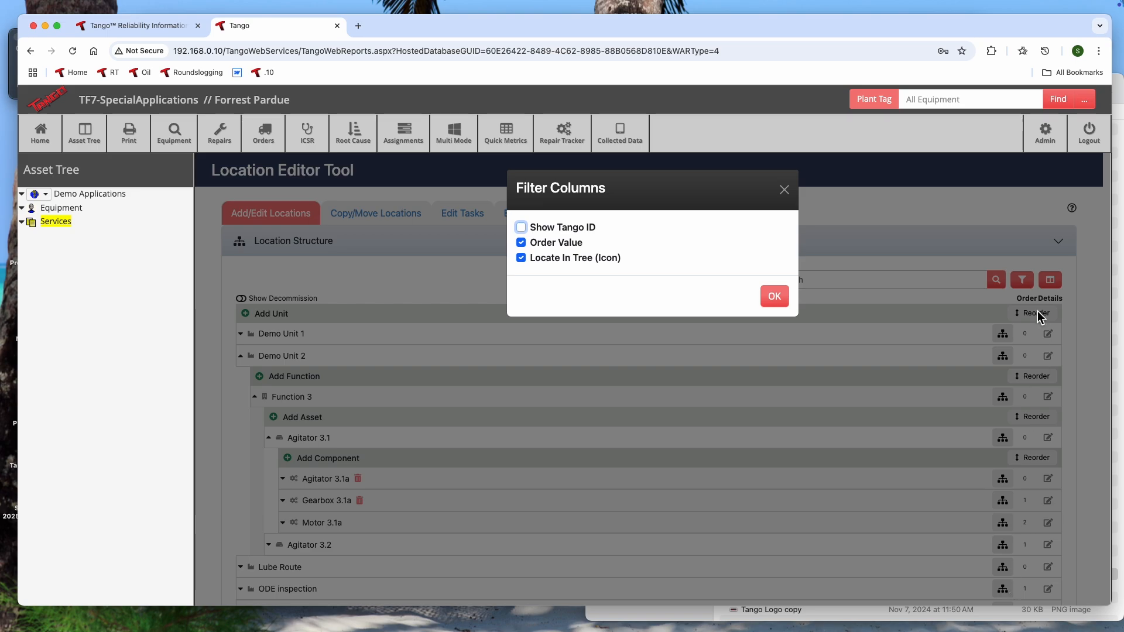
left_click(522, 229)
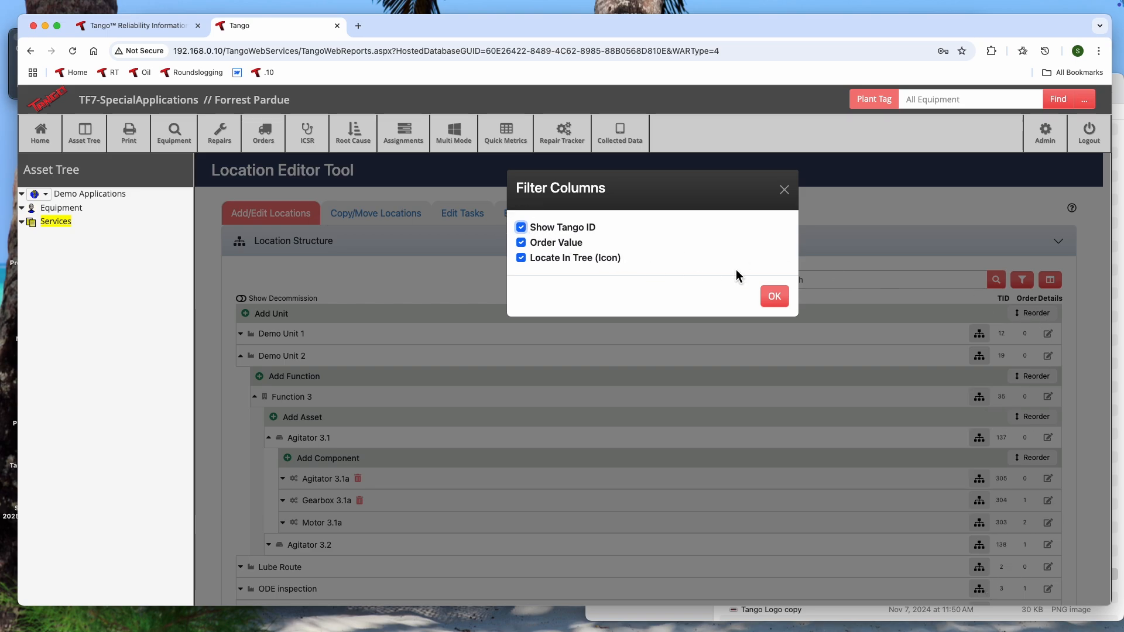
left_click(784, 193)
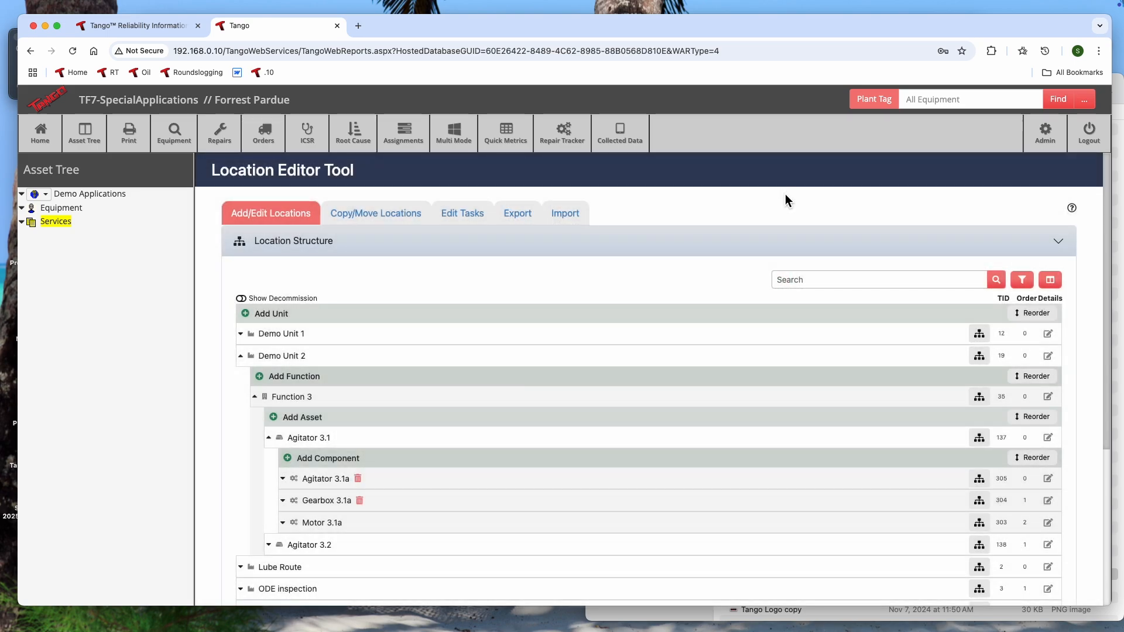
- Search the location structure for "Motor" and locate the Motor 3.1a component under Agitator 3.1 from the results
left_click(939, 282)
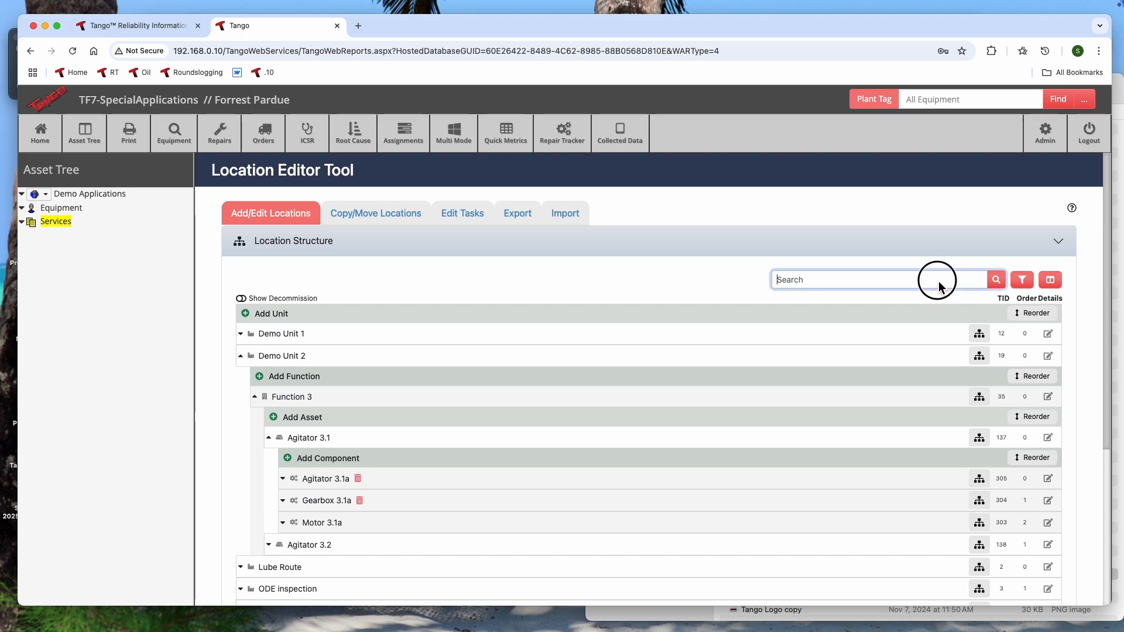
type("Motor")
left_click(997, 281)
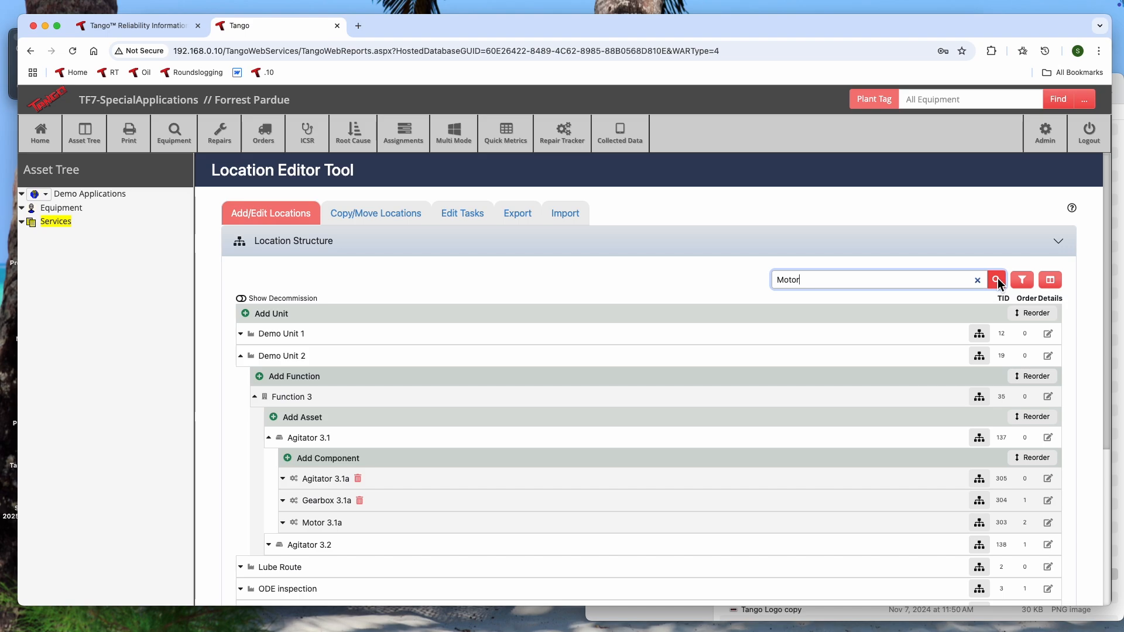
scroll(619, 281, "down", 2)
scroll(620, 281, "down", 12)
scroll(619, 281, "down", 3)
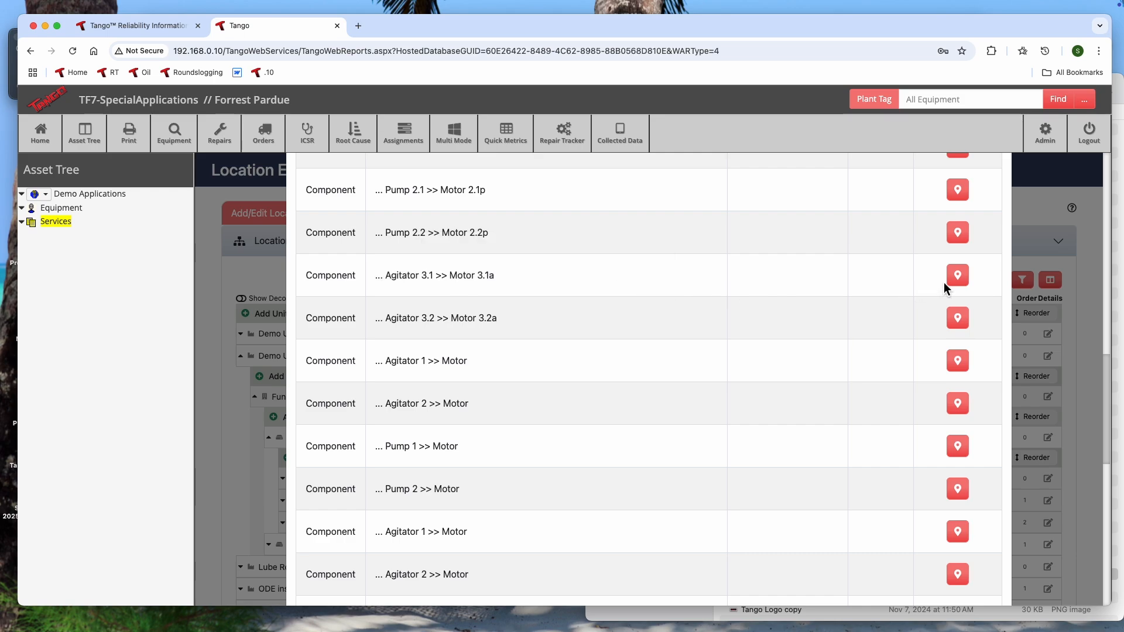
left_click(960, 276)
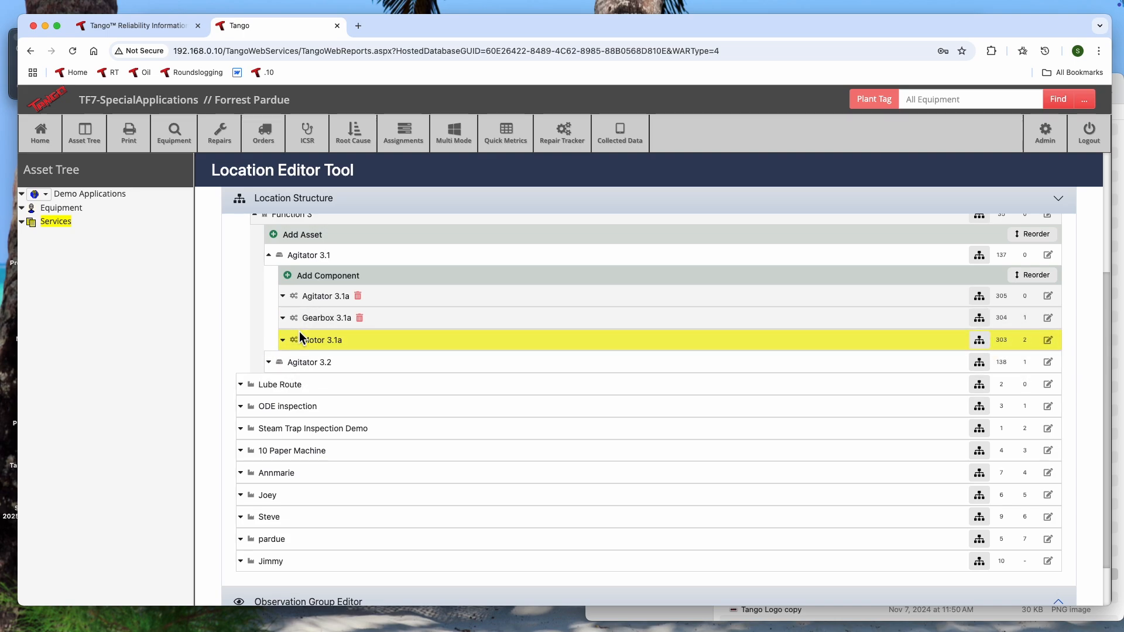
scroll(251, 371, "up", 2)
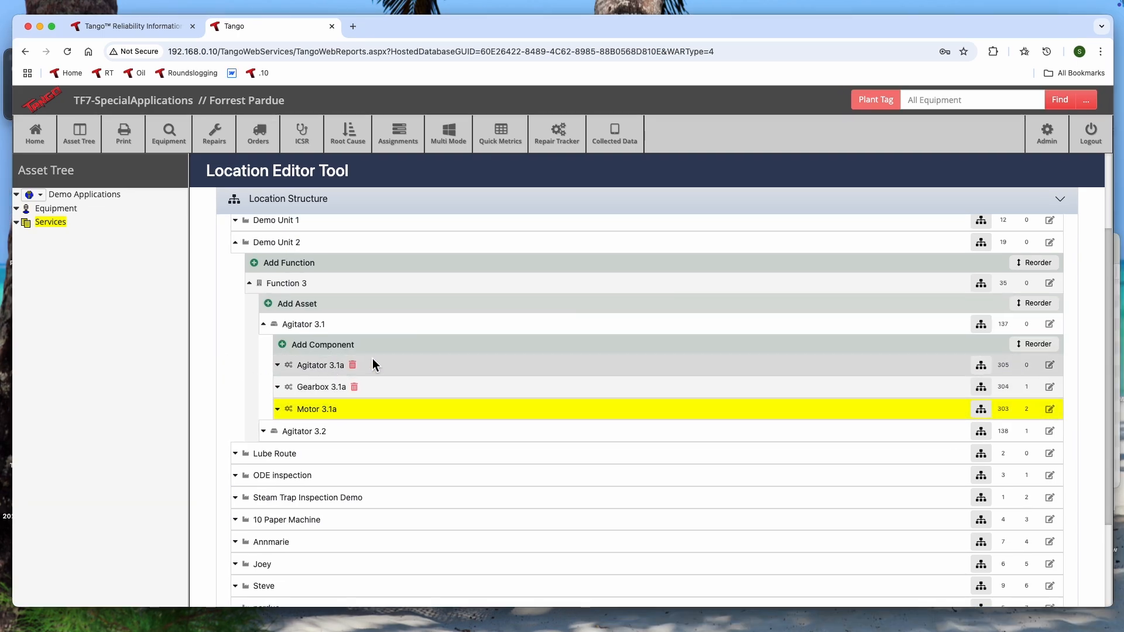
- Examine the add options beneath the Agitator 3.1a component, and collapse Demo Unit 2 in the location structure
left_click(278, 367)
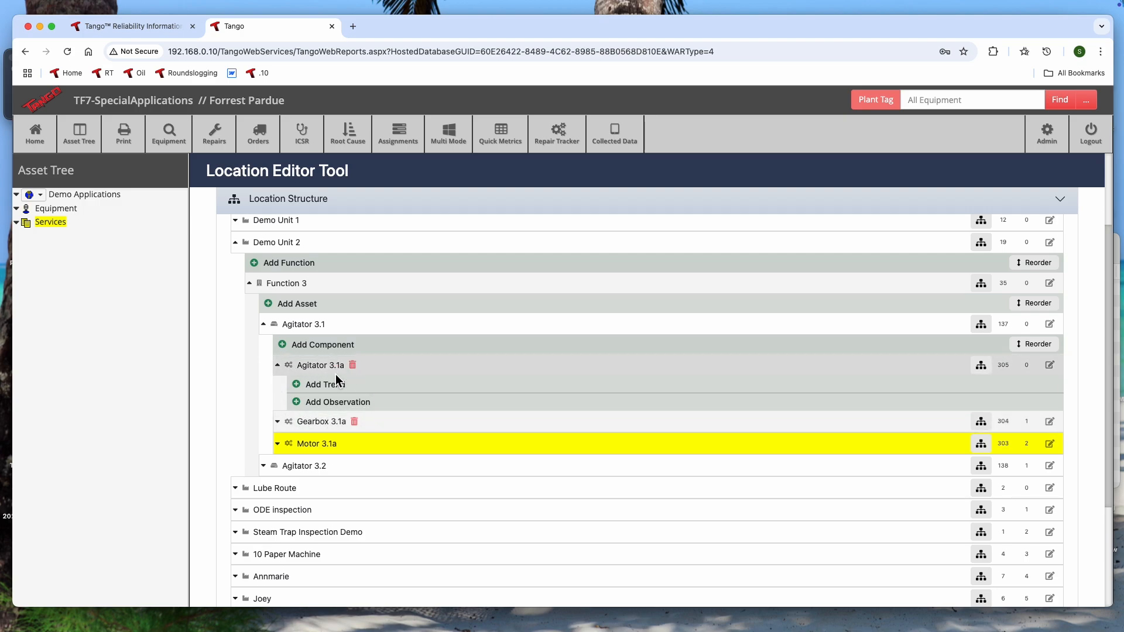
left_click(278, 367)
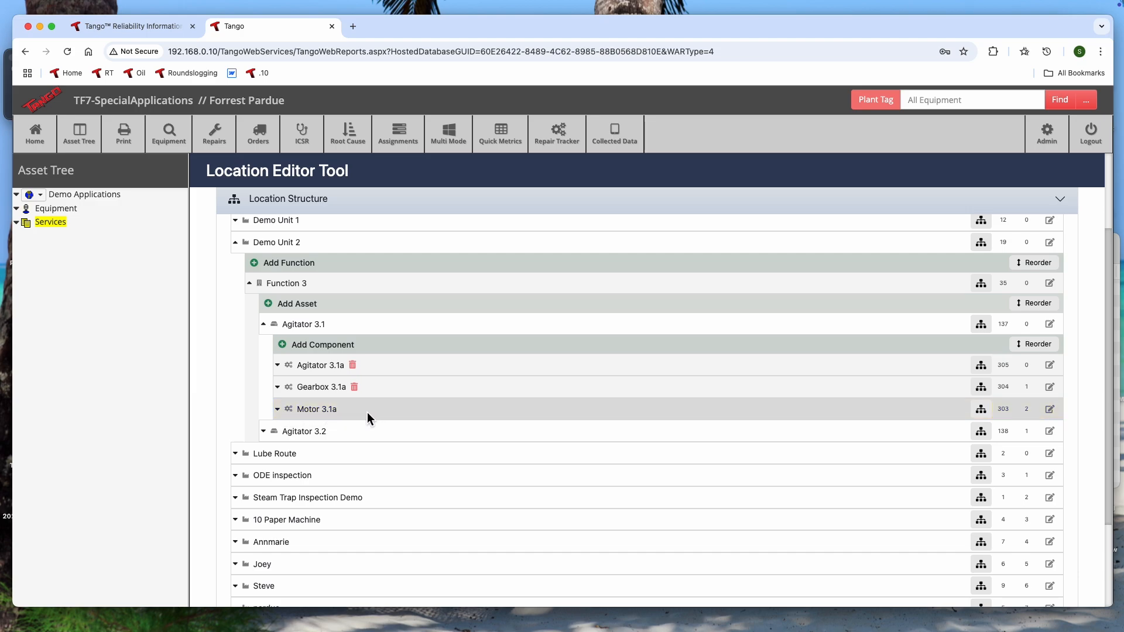
left_click(298, 411)
scroll(221, 392, "up", 4)
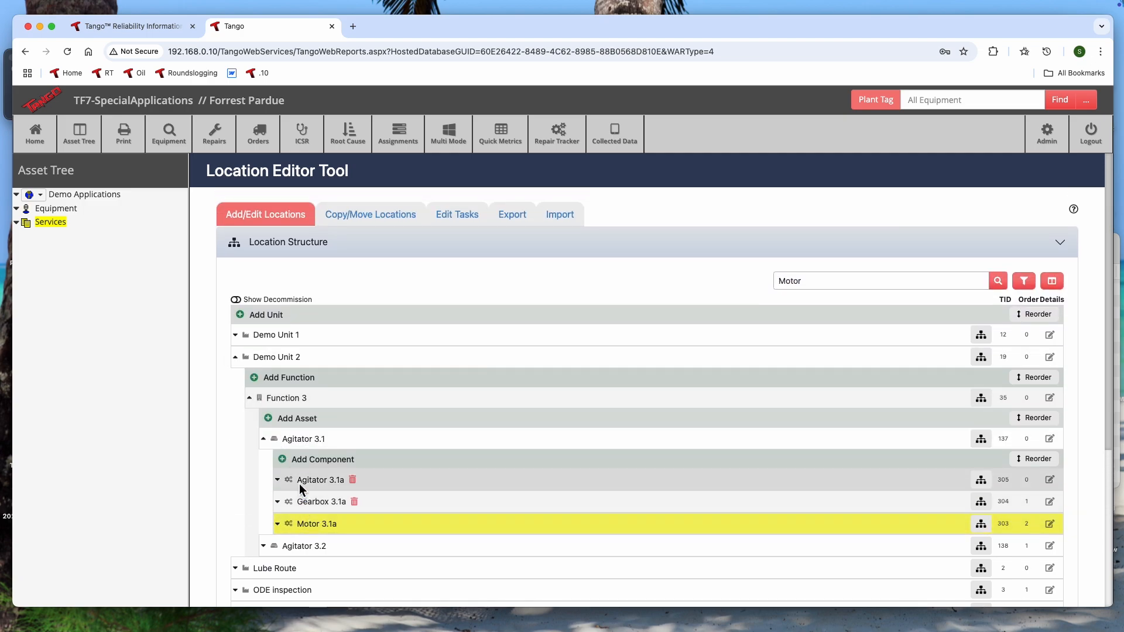
left_click(235, 355)
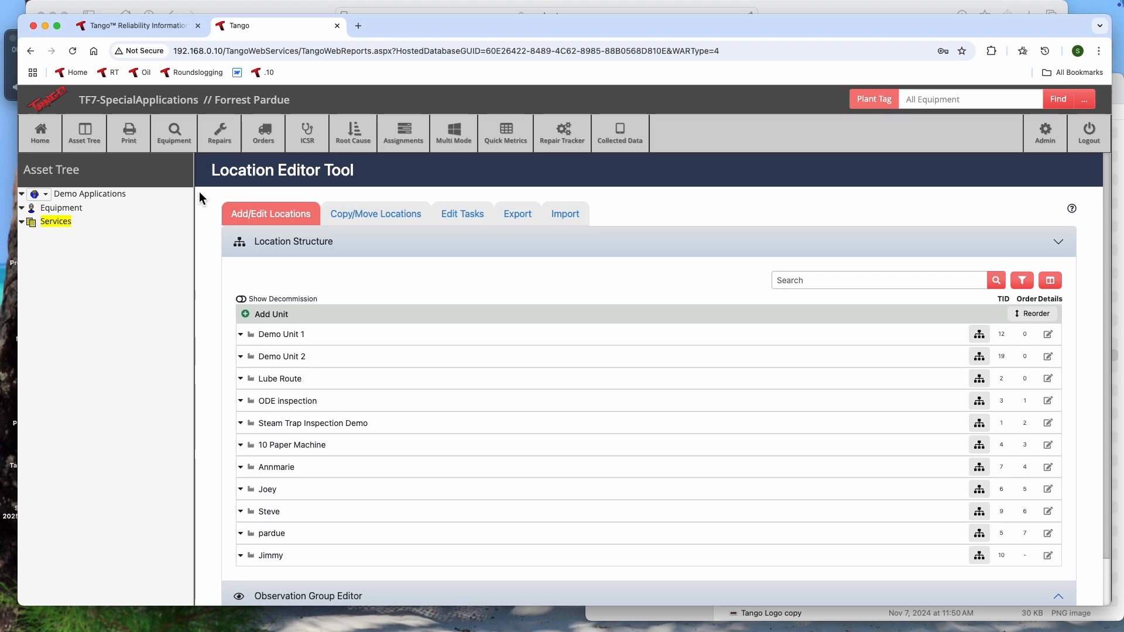
- Switch to the Tango public website and open its Contact Us page
left_click(150, 31)
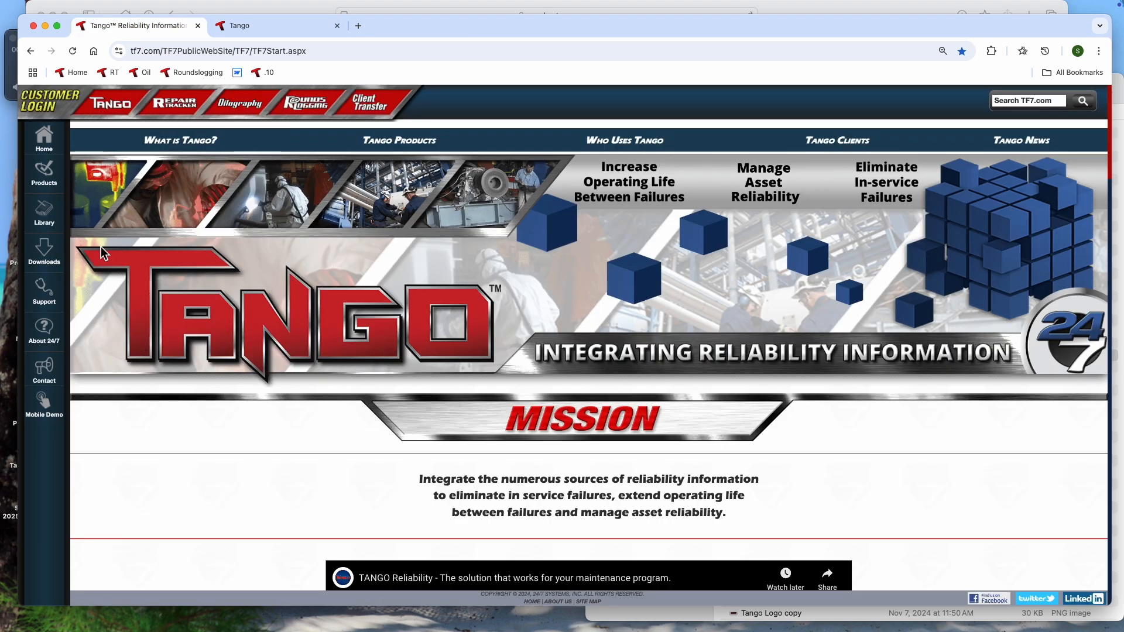
scroll(101, 247, "down", 1)
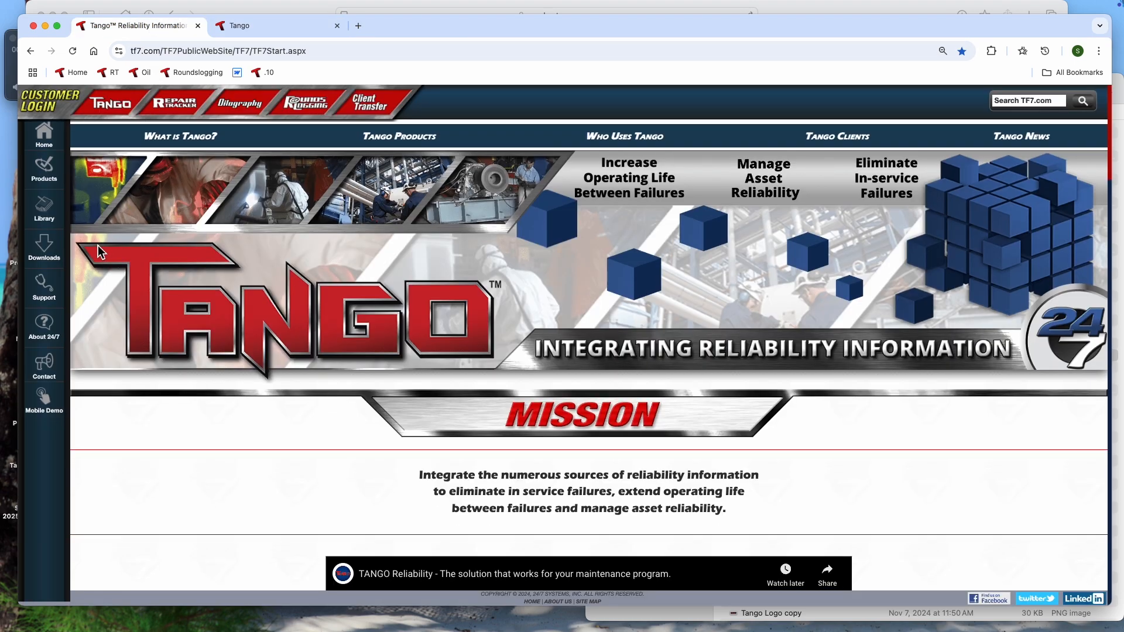
left_click(43, 368)
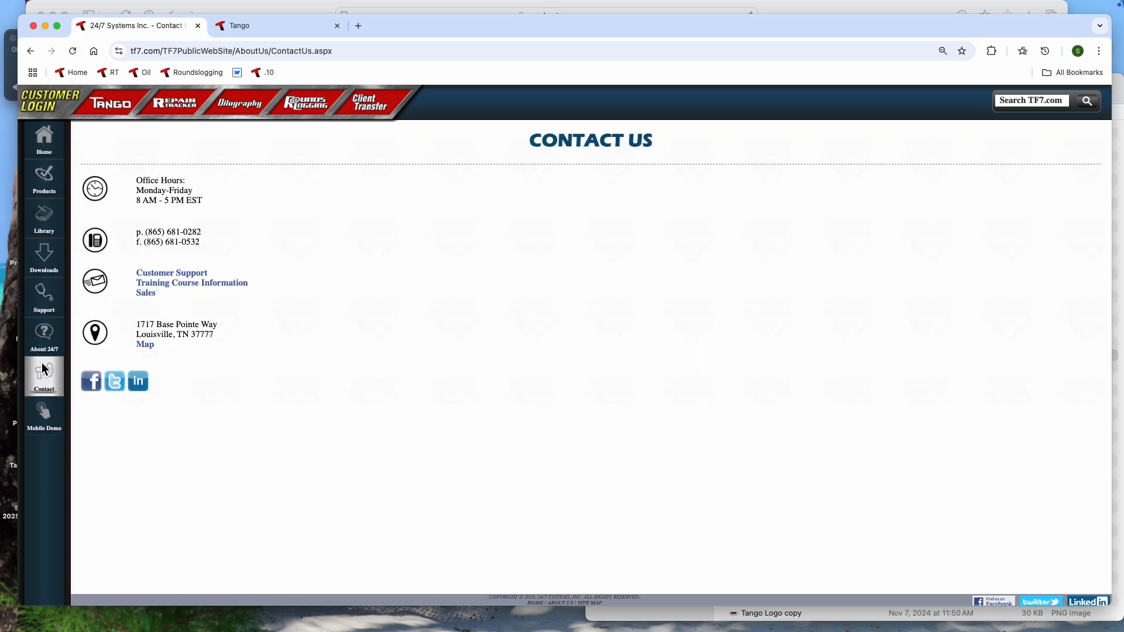